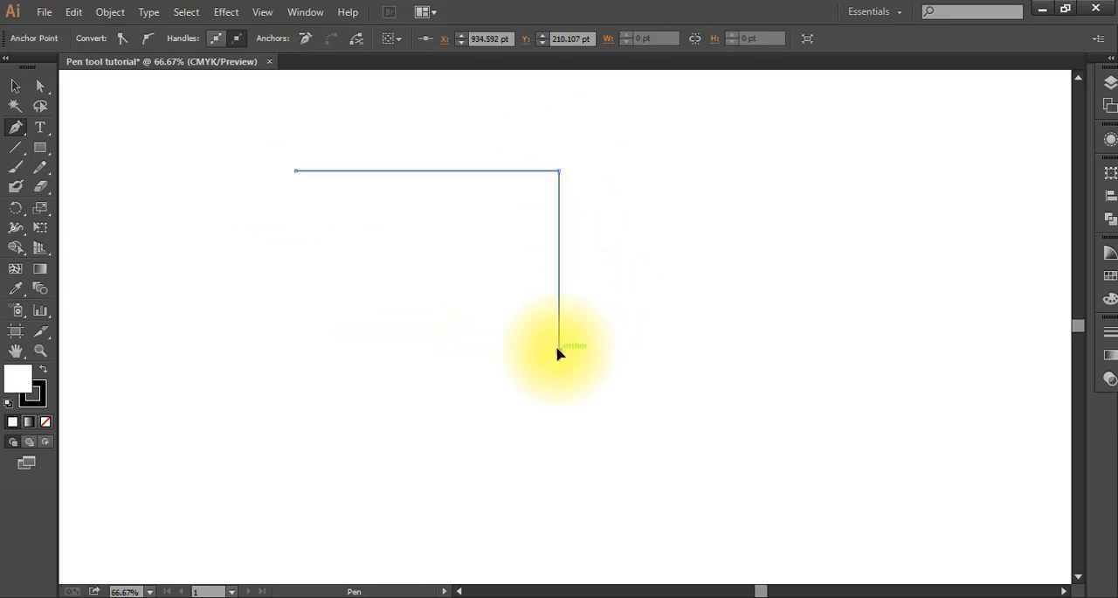
Step: Add the rectangle's two lower corners with the Pen tool, close its outline, and shift the shape slightly upward
left_click(559, 351)
left_click(274, 351)
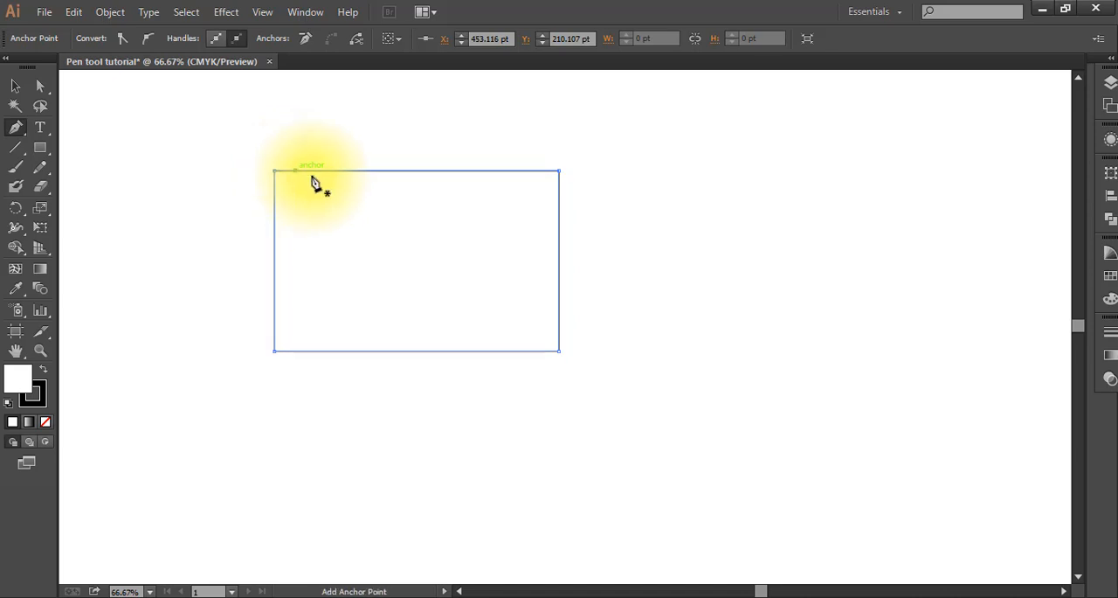
left_click(15, 86)
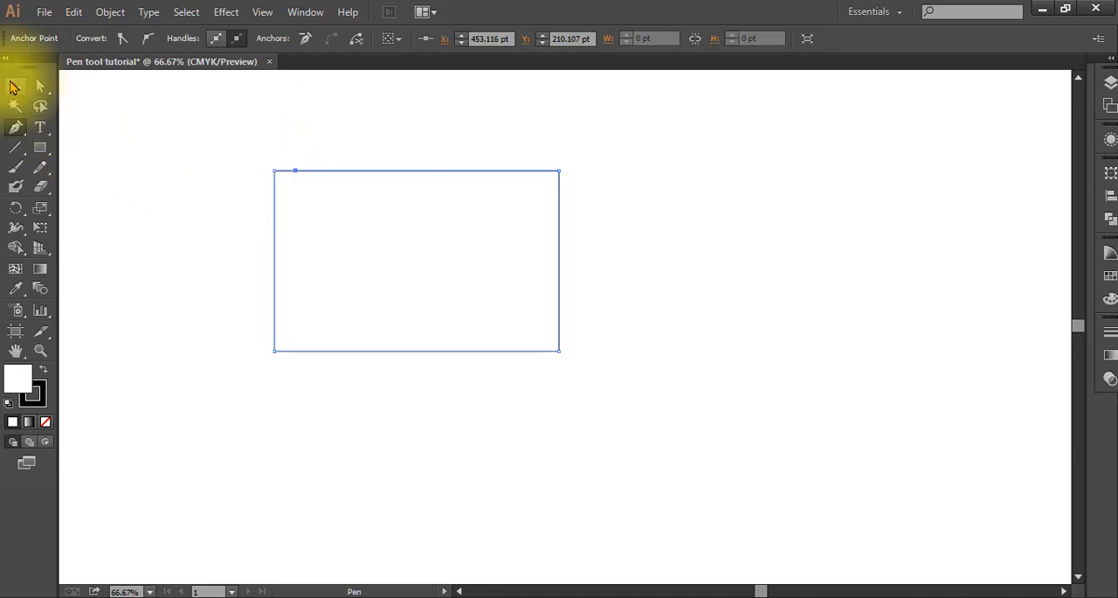
mouse_move(466, 173)
left_mouse_down()
mouse_move(495, 115)
mouse_move(412, 267)
mouse_move(577, 215)
mouse_move(469, 183)
mouse_move(463, 156)
left_mouse_up()
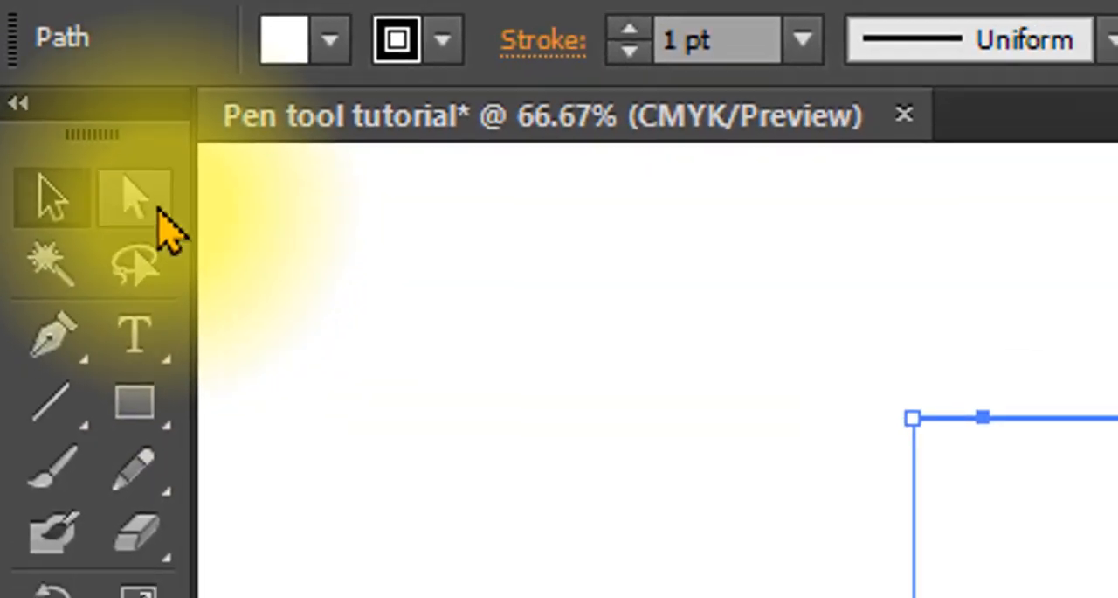
Step: Reshape the rectangle into a self-crossing polygon by moving its four corner anchor points one by one with Direct Selection
left_click(123, 210)
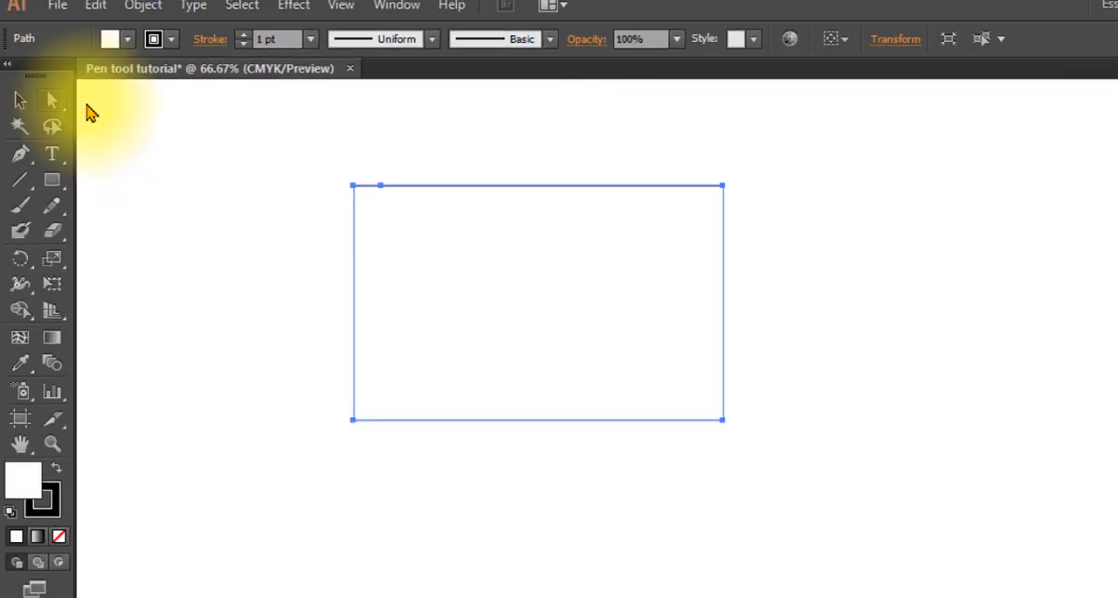
left_click_drag(273, 154, 423, 214)
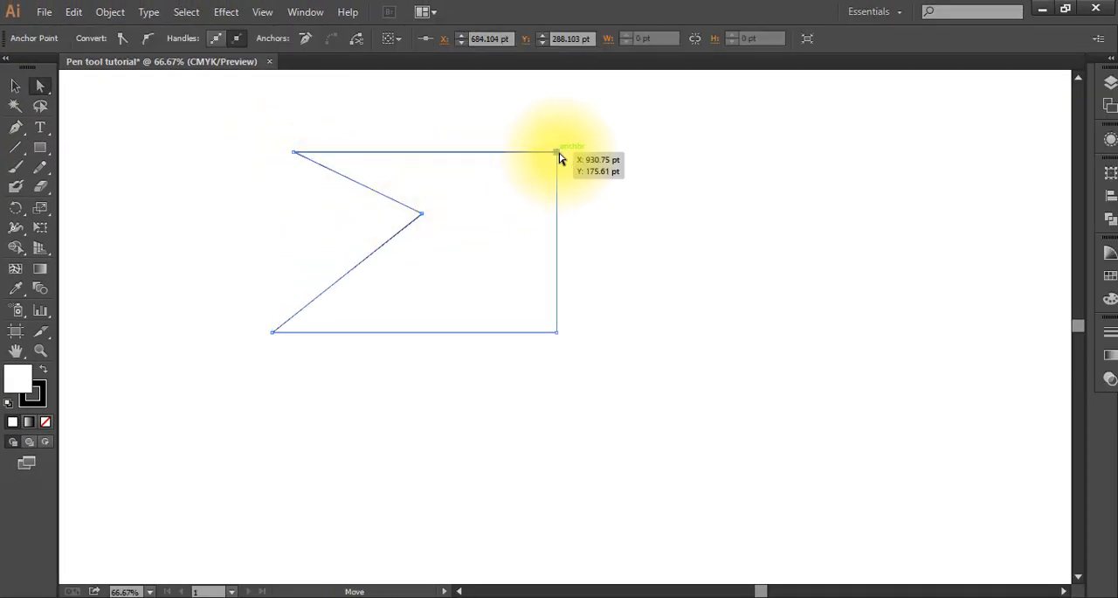
left_click_drag(558, 154, 562, 184)
left_click(527, 234)
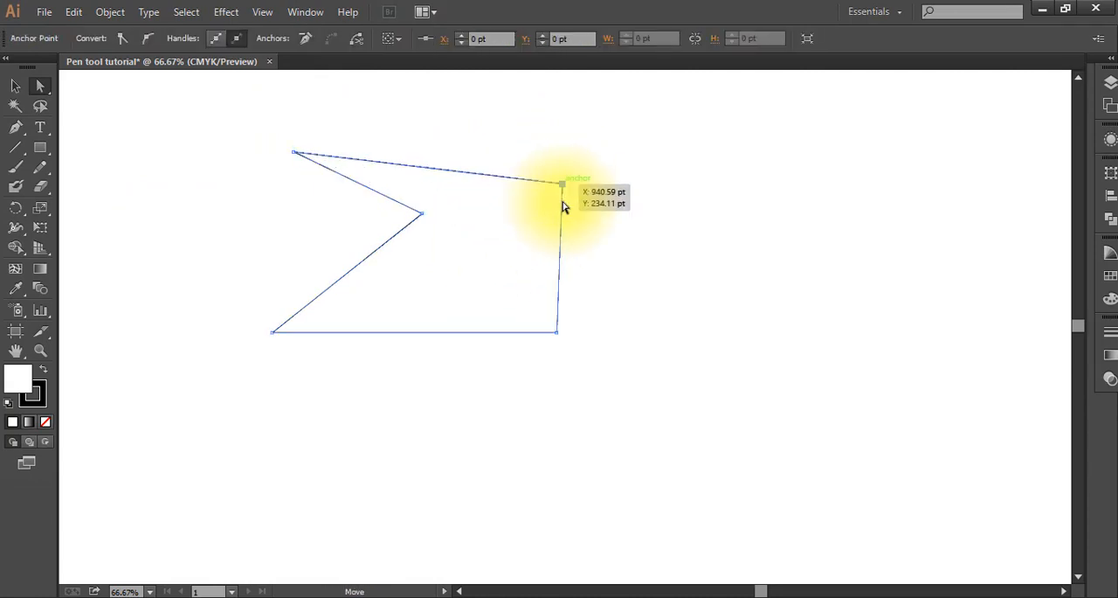
left_click_drag(559, 337, 457, 298)
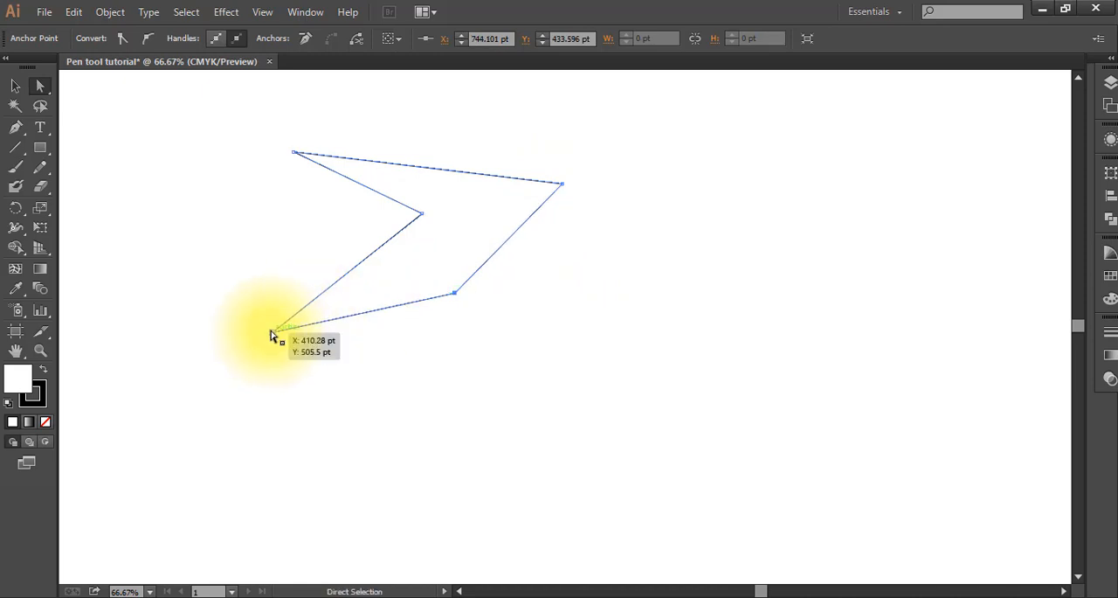
left_click_drag(272, 332, 602, 372)
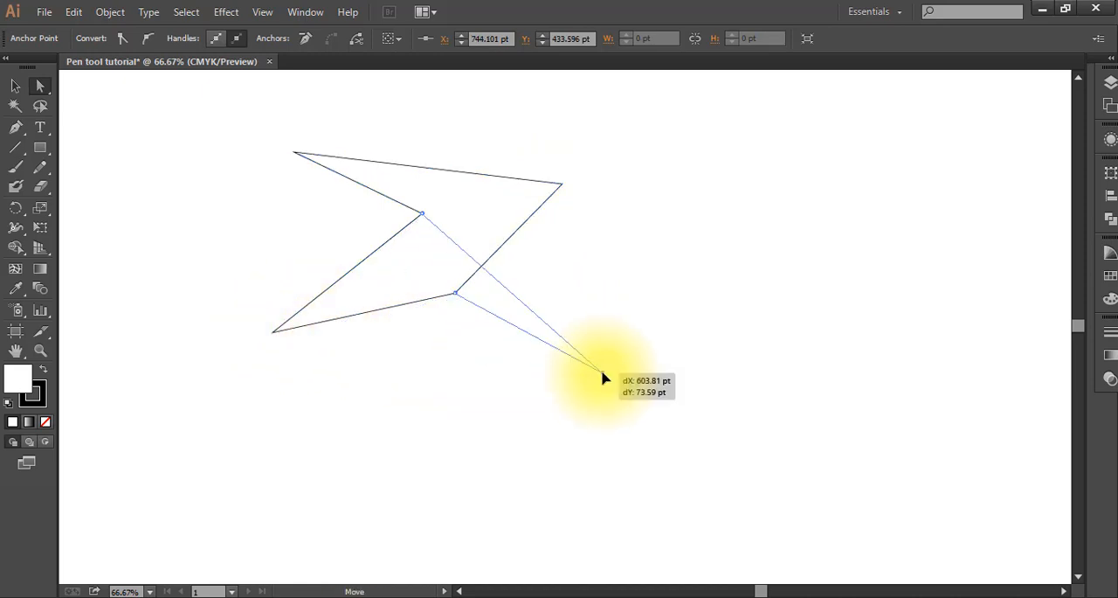
Step: Select the whole reshaped polygon and delete it from the artboard
left_click(18, 85)
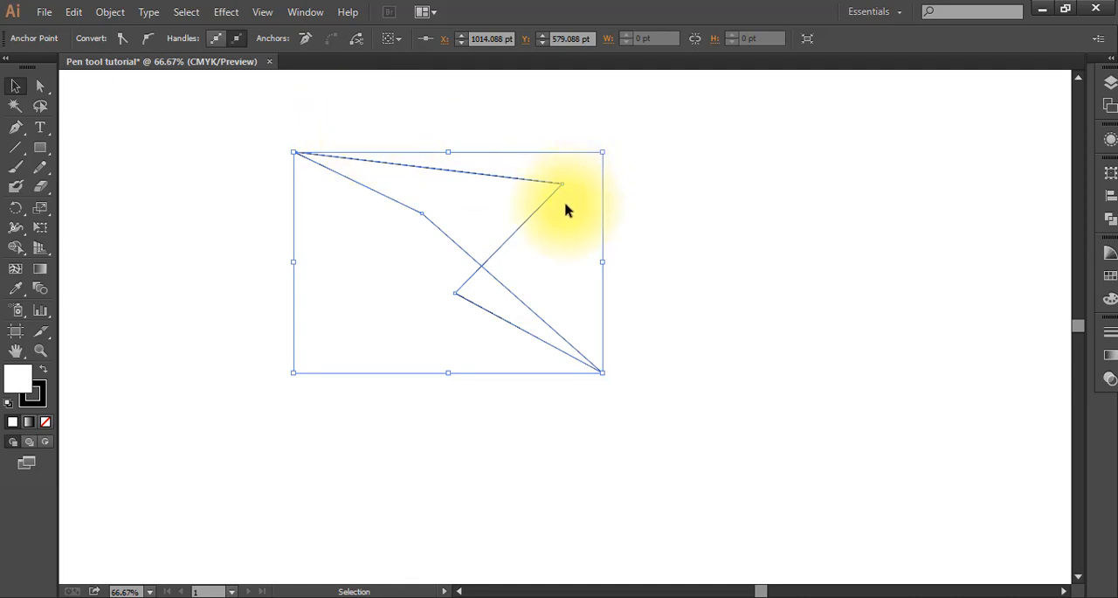
key("Delete")
key("Delete")
Step: Draw a horizontal wave of four alternating arcs with the Pen tool, pulling out curve handles at every second point
left_click(14, 133)
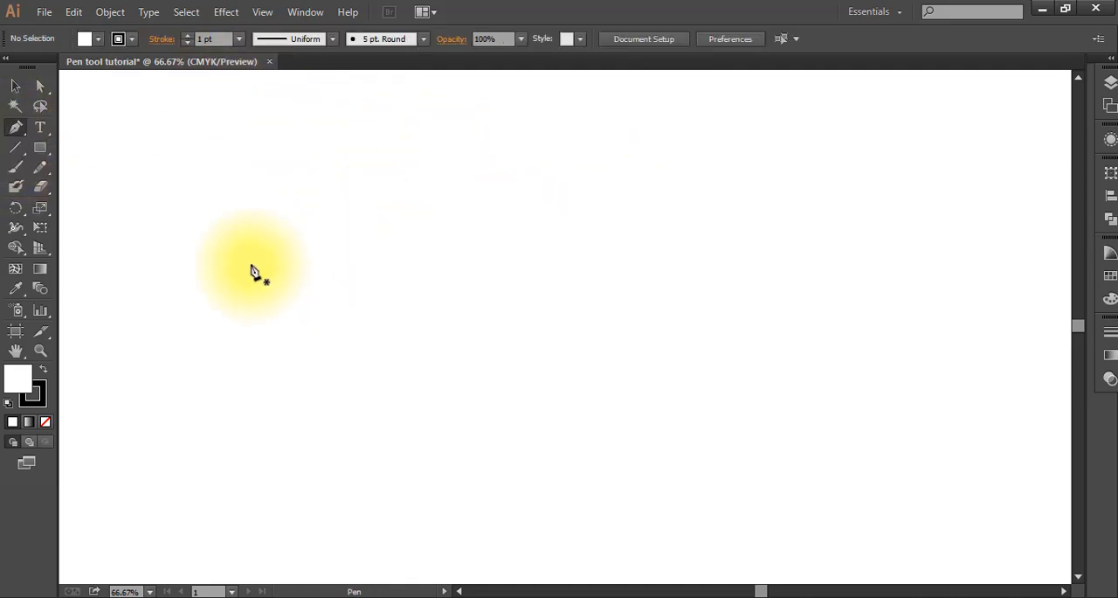
left_click(279, 213)
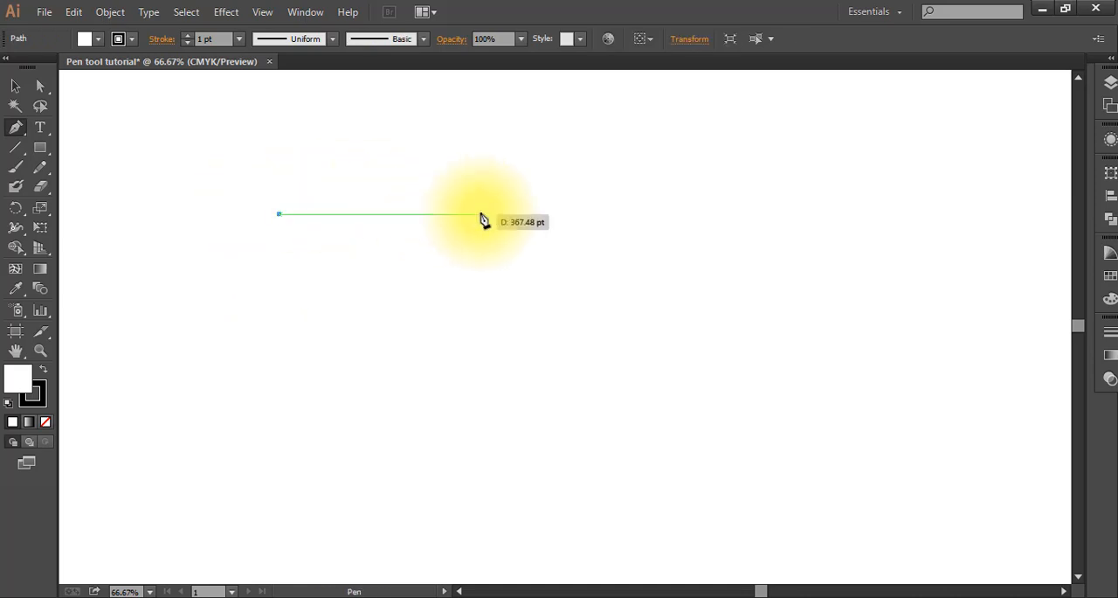
left_click_drag(476, 211, 573, 327)
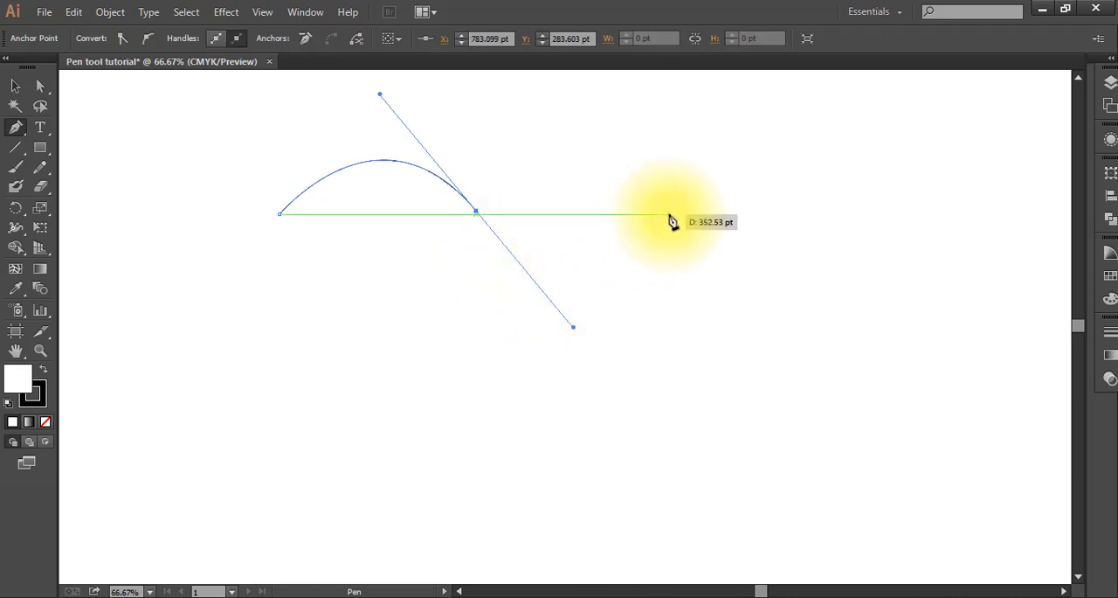
left_click(669, 215)
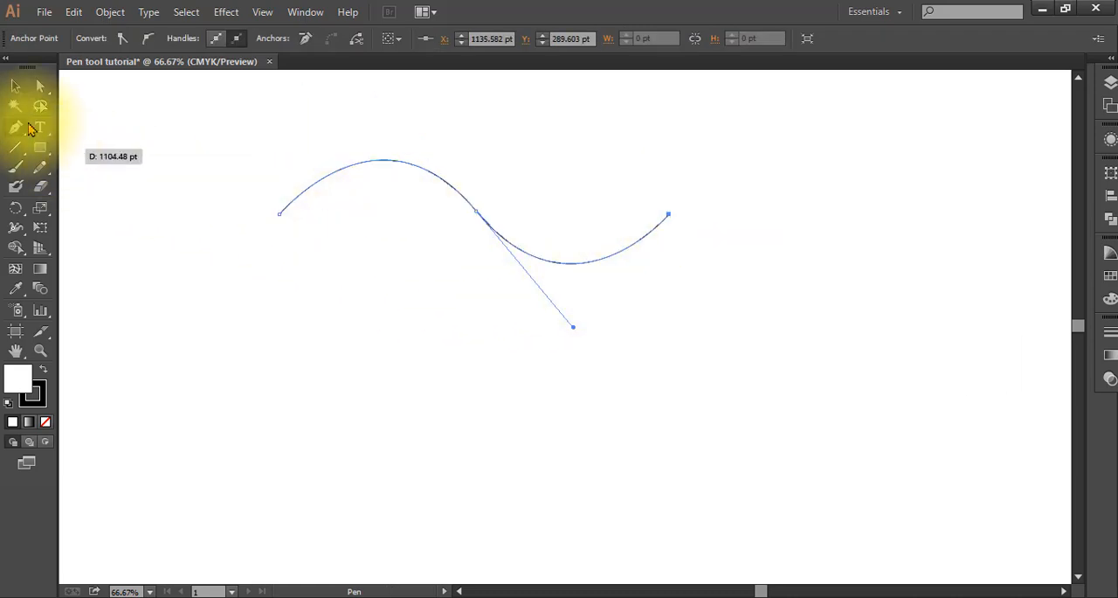
left_click(669, 215)
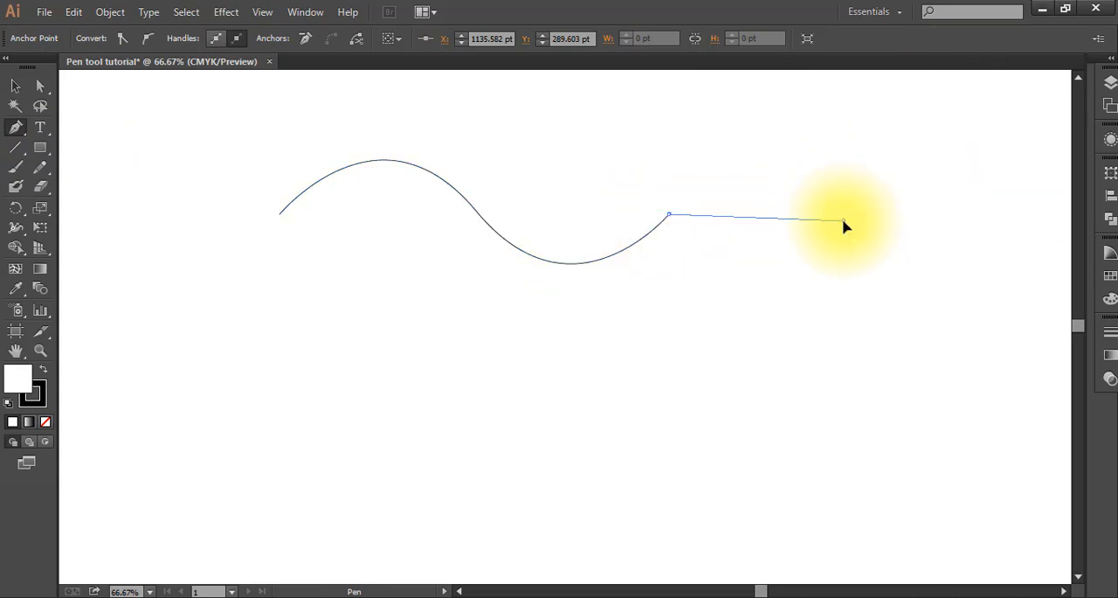
left_click_drag(844, 221, 926, 359)
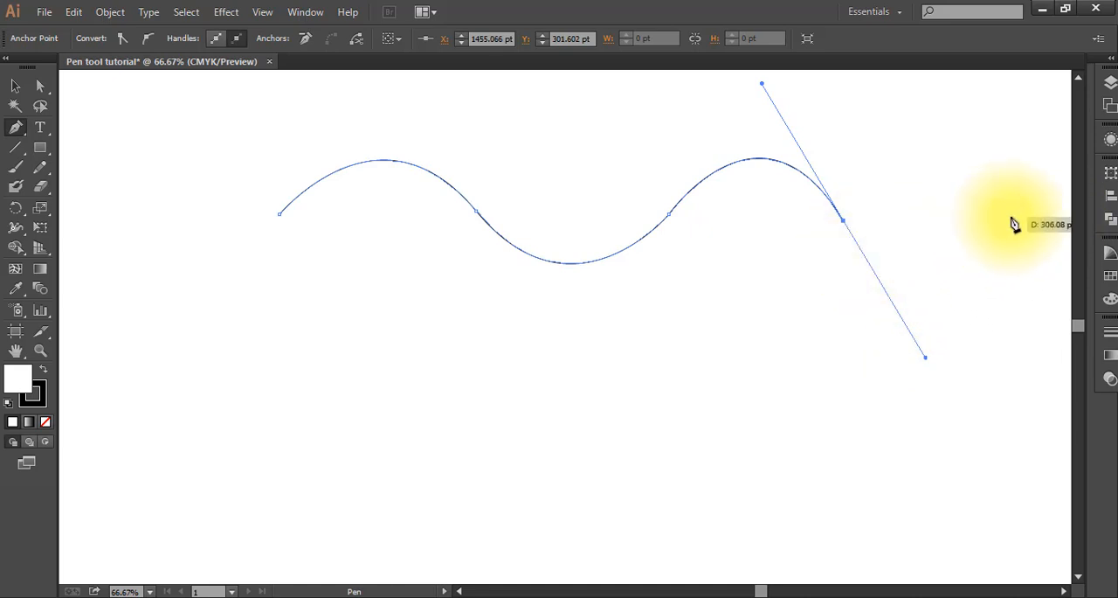
left_click(1011, 219)
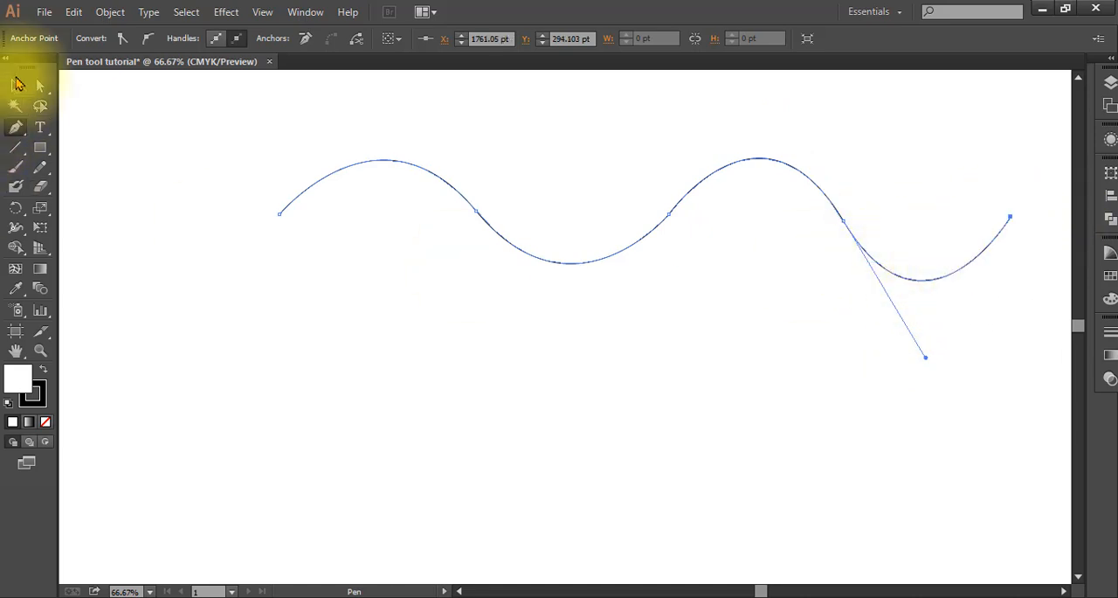
Step: Move the wave up and to the left, and delete the entire path
left_click(16, 86)
left_click_drag(551, 262, 417, 240)
left_click_drag(87, 108, 942, 301)
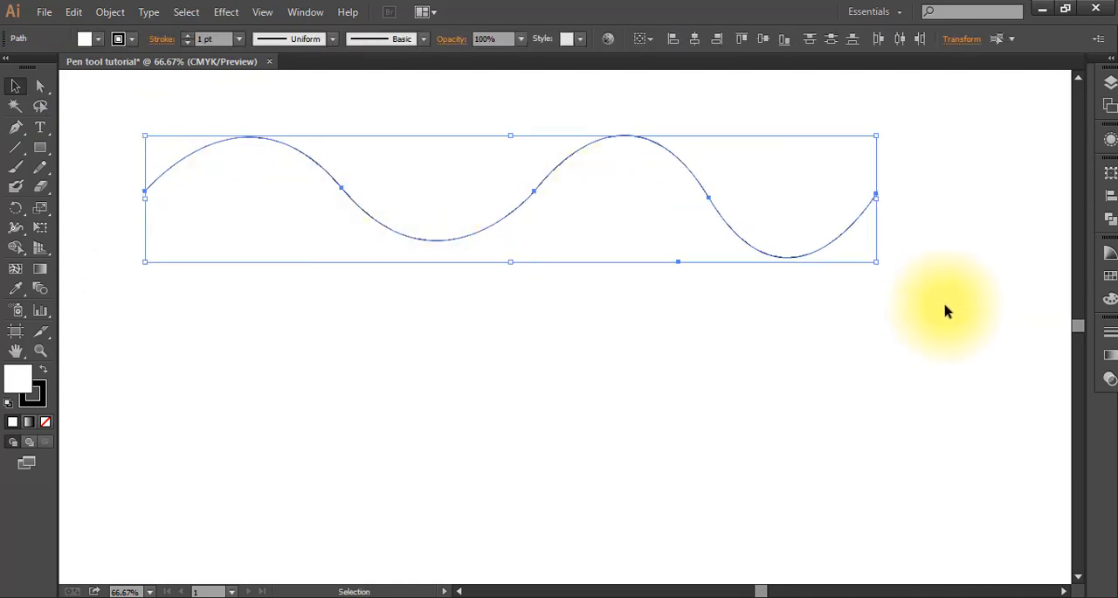
key("Delete")
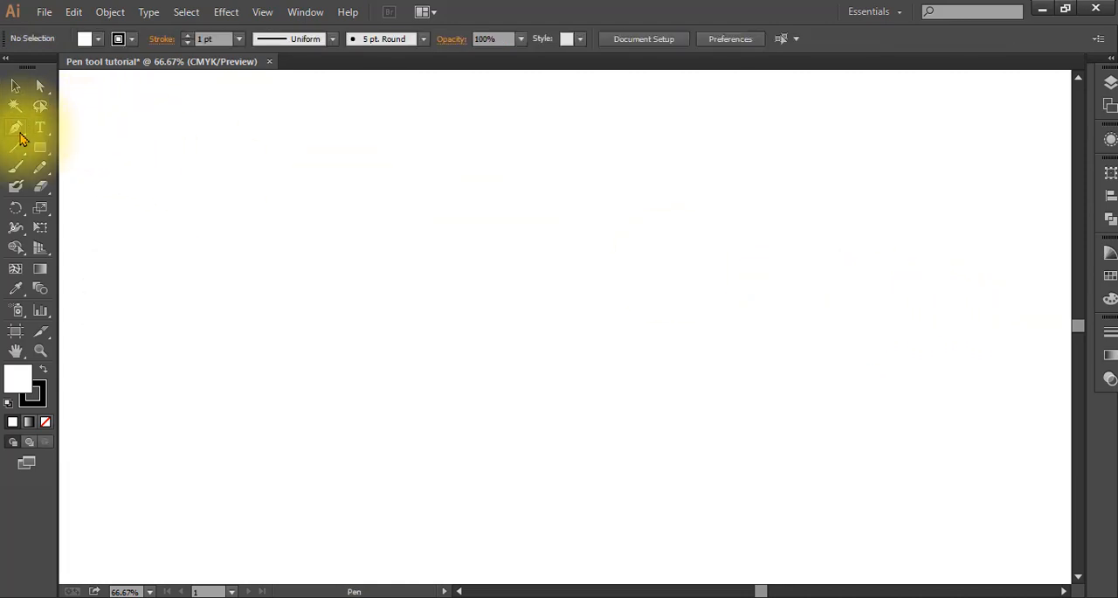
Step: Draw a single upward arch with the Pen tool, pulling the end anchor's handle down and to the right
left_click(16, 127)
left_click(251, 235)
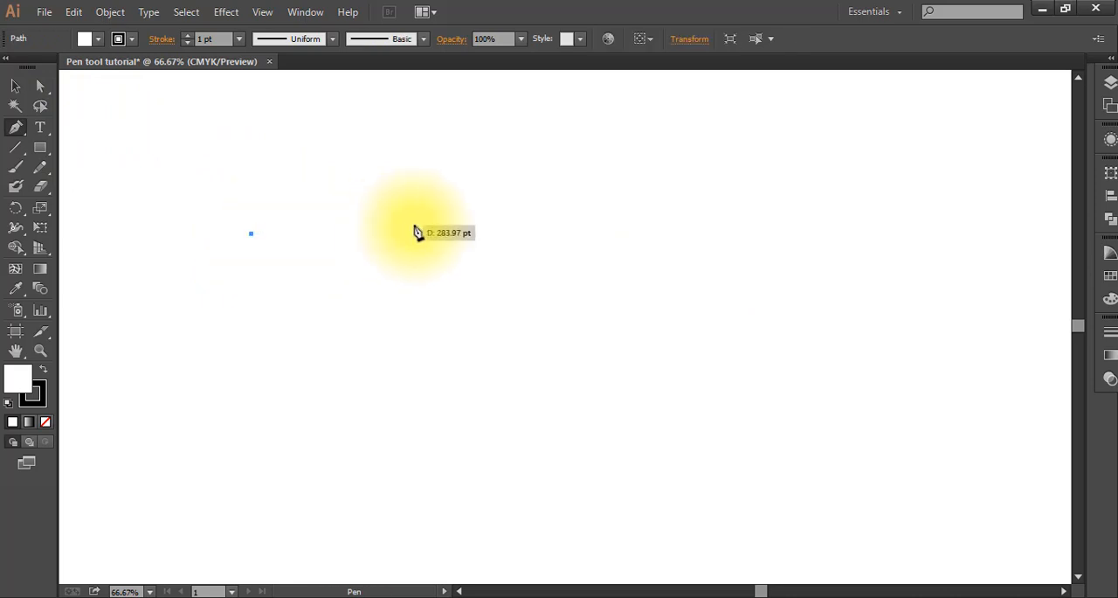
left_click_drag(420, 234, 482, 314)
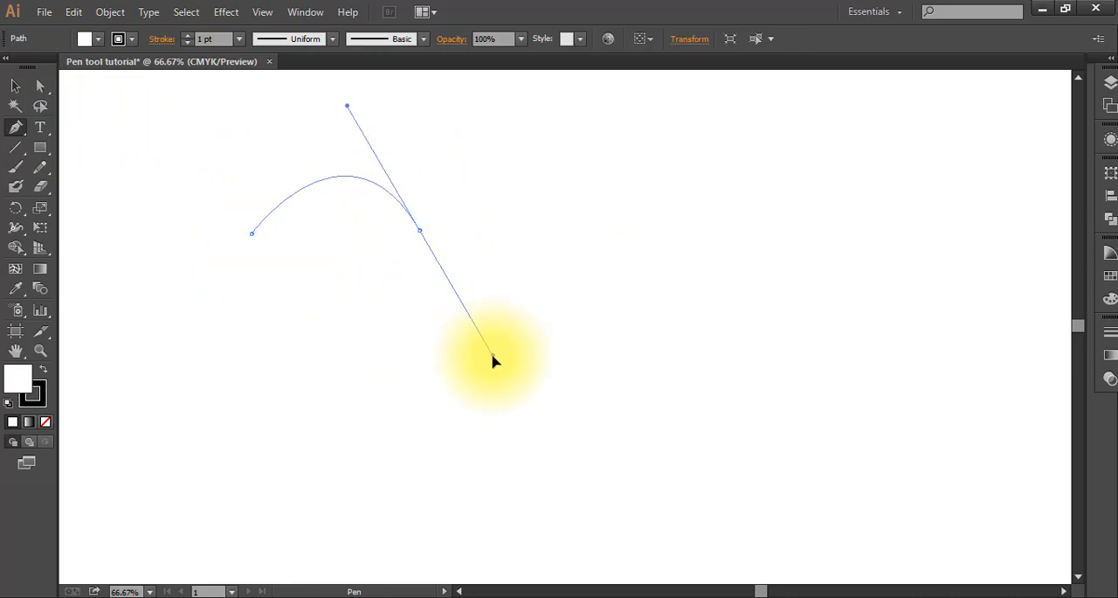
left_click_drag(493, 360, 495, 360)
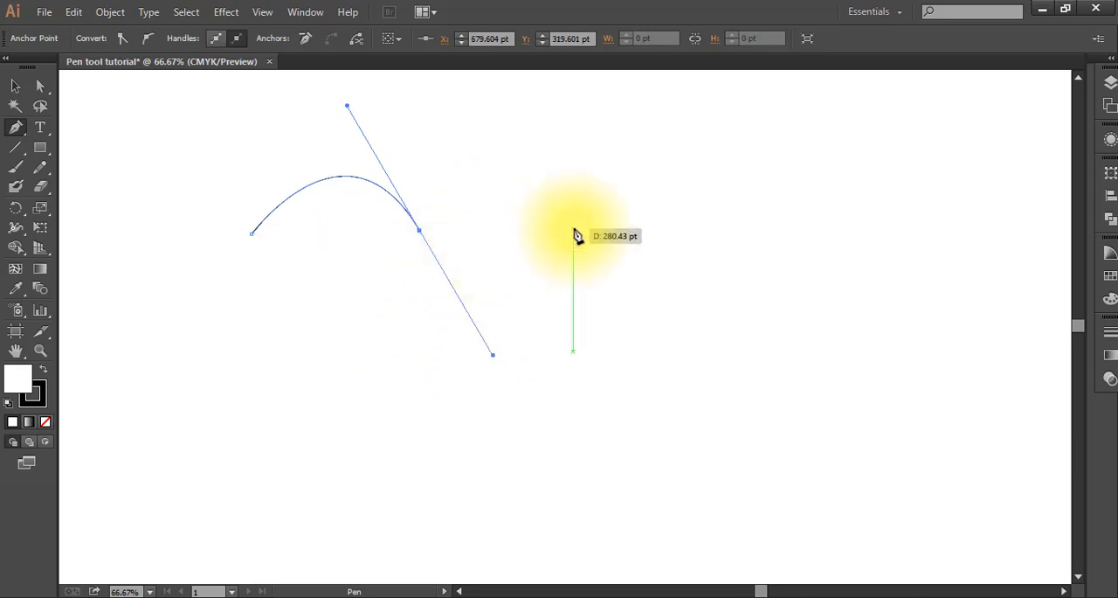
left_click(574, 230)
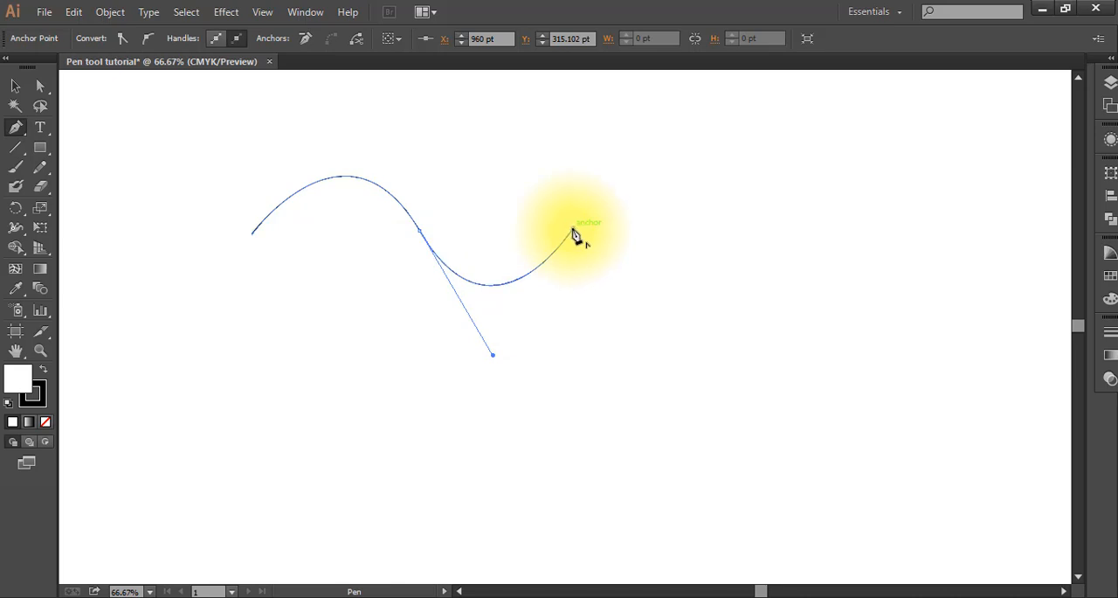
key("ctrl")
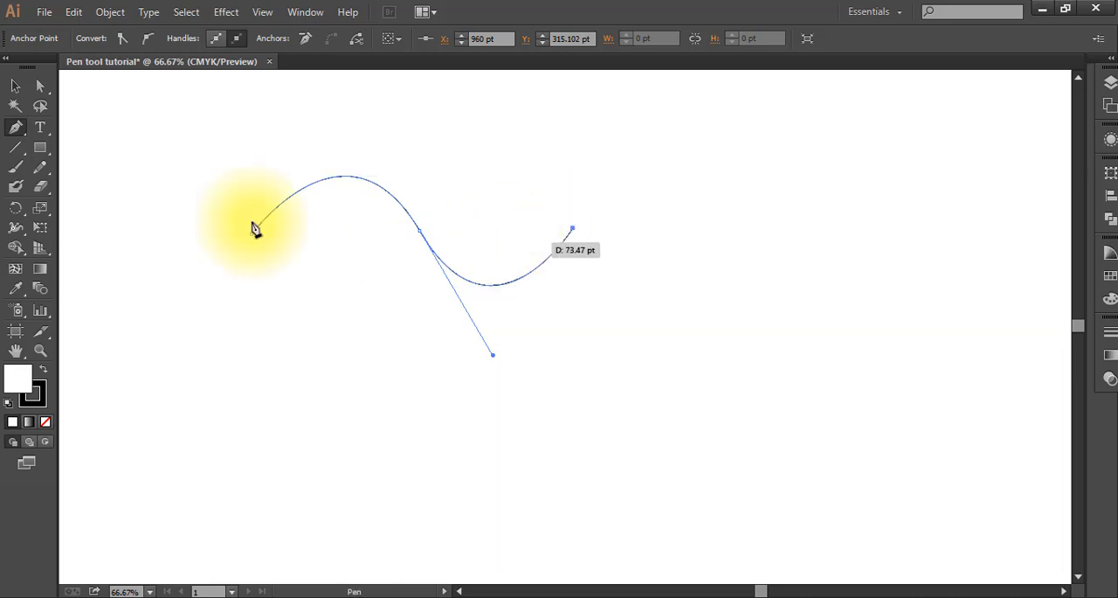
key("ctrl+z")
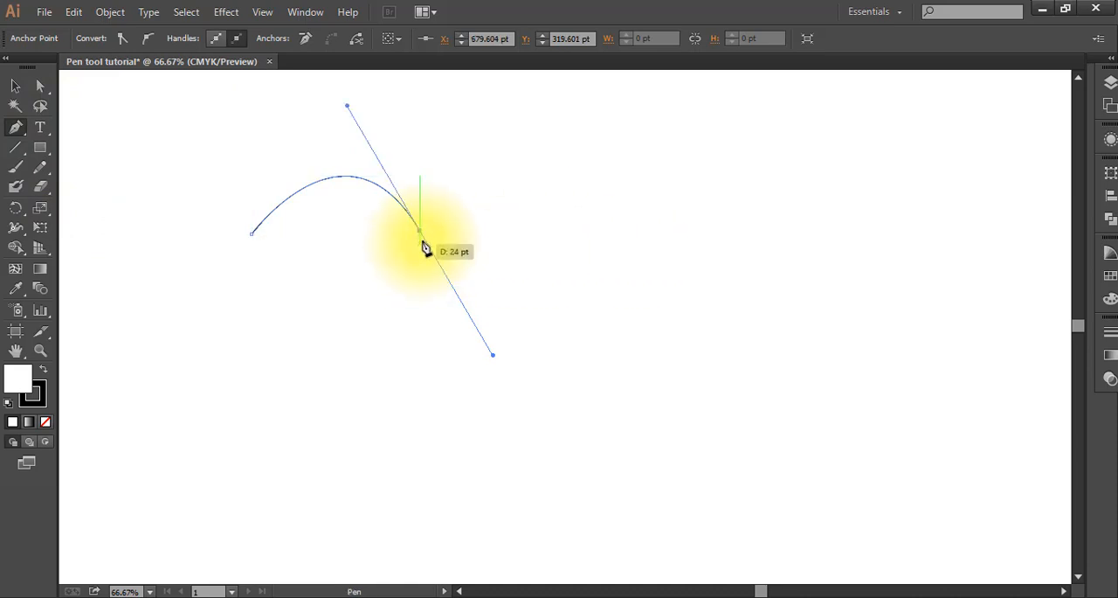
Step: Remove the arch end's outgoing handle and extend the path with a downward-bulging curve followed by a straight, nearly horizontal segment
left_click(421, 233)
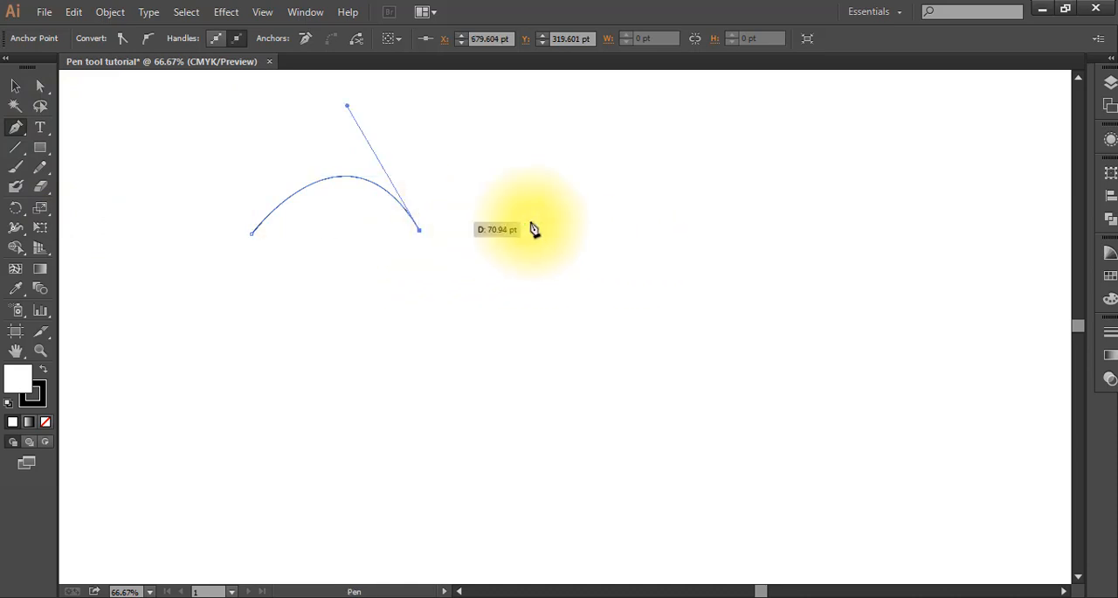
left_click_drag(572, 233, 633, 132)
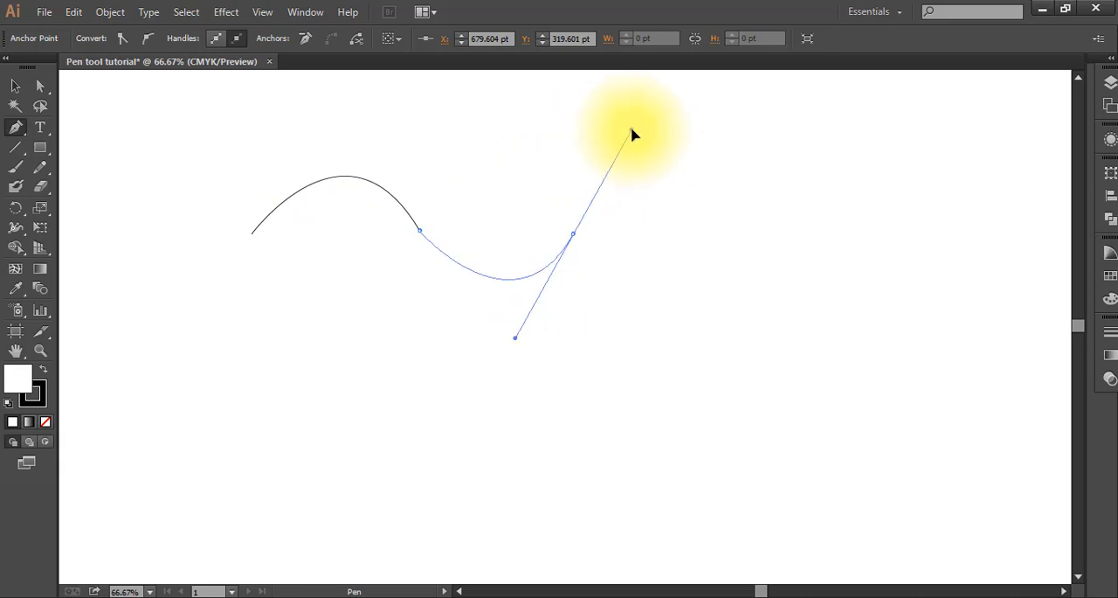
left_click(573, 235)
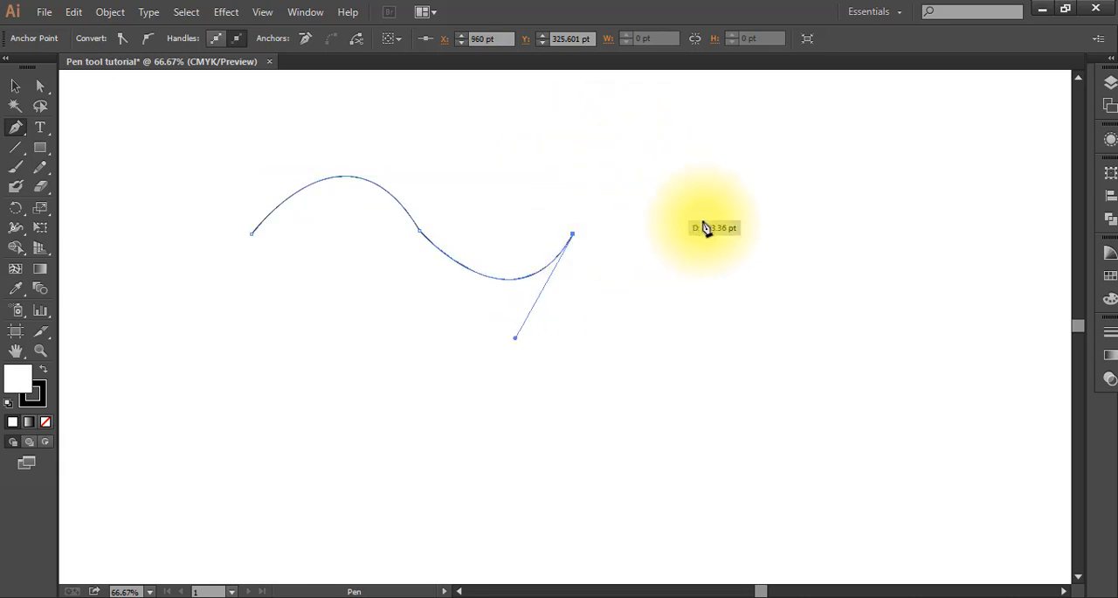
left_click(714, 234)
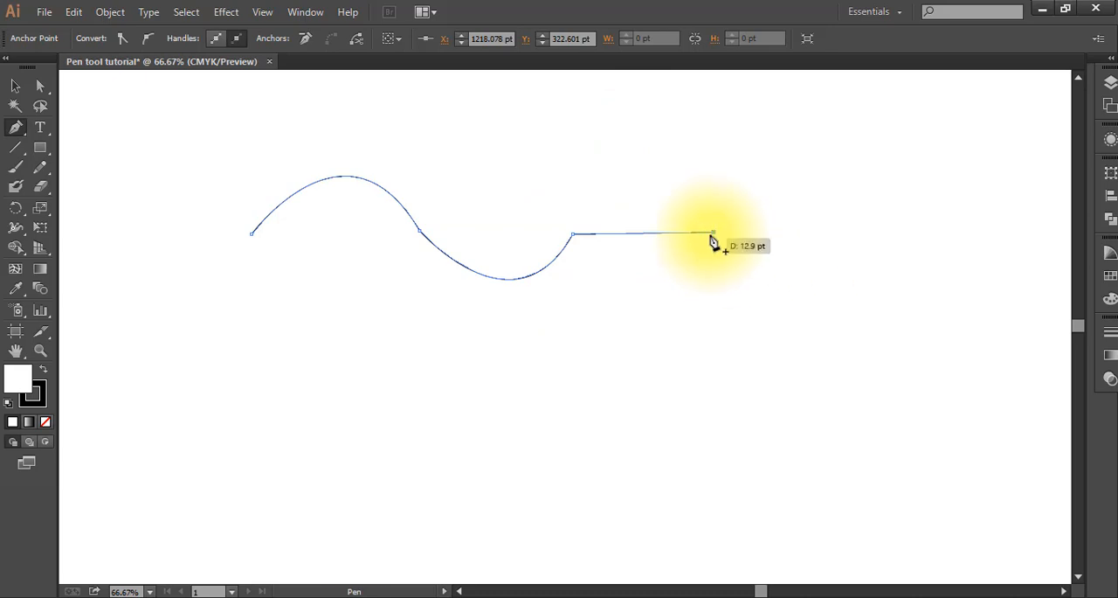
Step: Continue the path around a large rounded bulb and back left with a straight segment parallel to the one above
left_click_drag(878, 219, 961, 334)
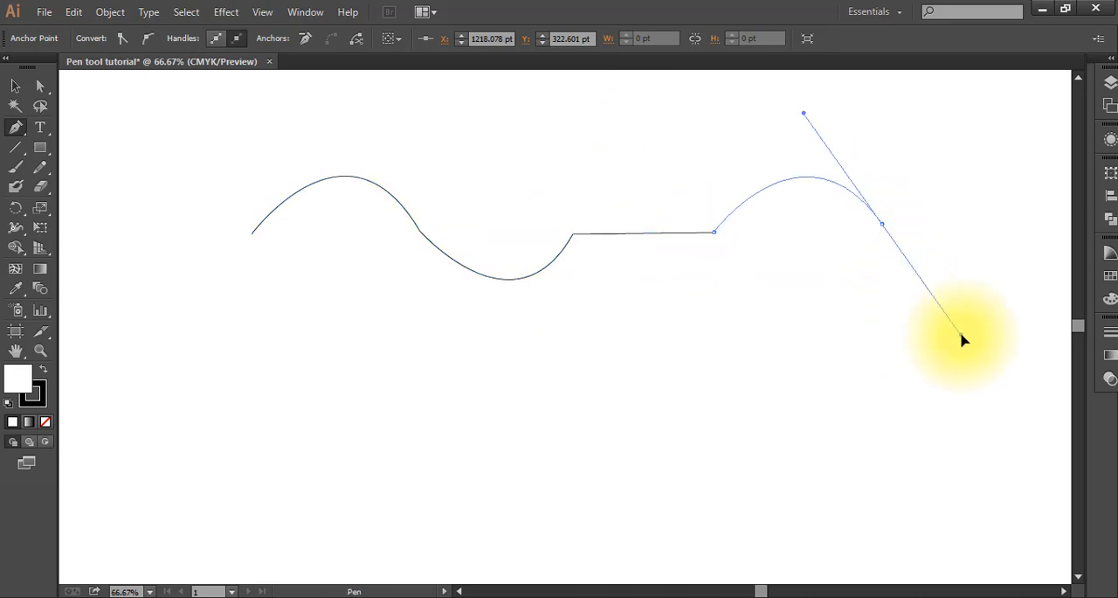
left_click(881, 226)
left_click_drag(856, 362, 748, 405)
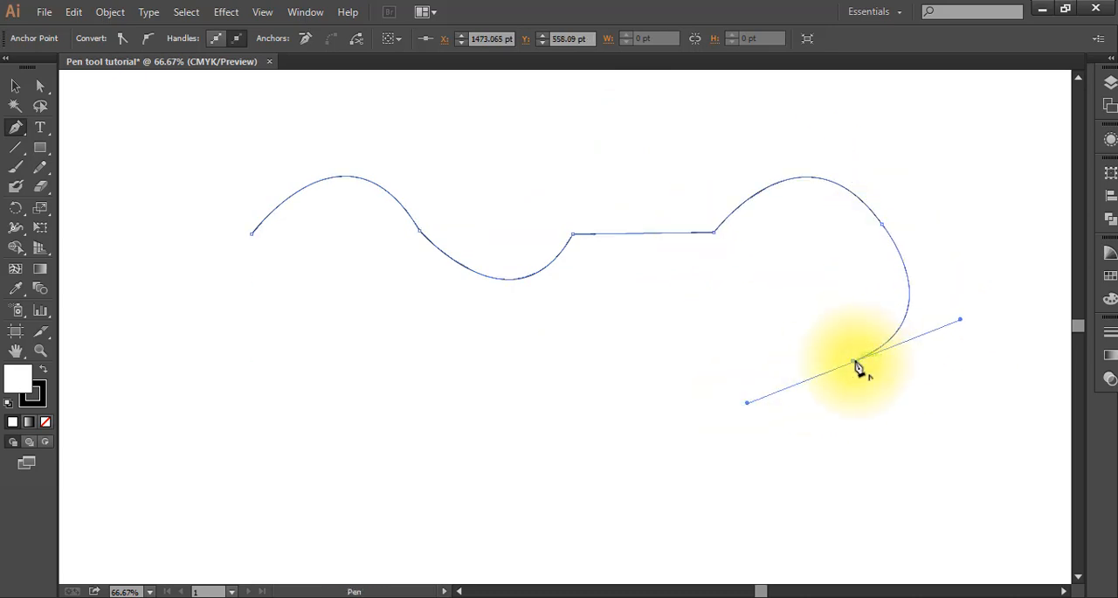
left_click_drag(712, 301, 700, 204)
left_click(712, 301)
left_click(581, 295)
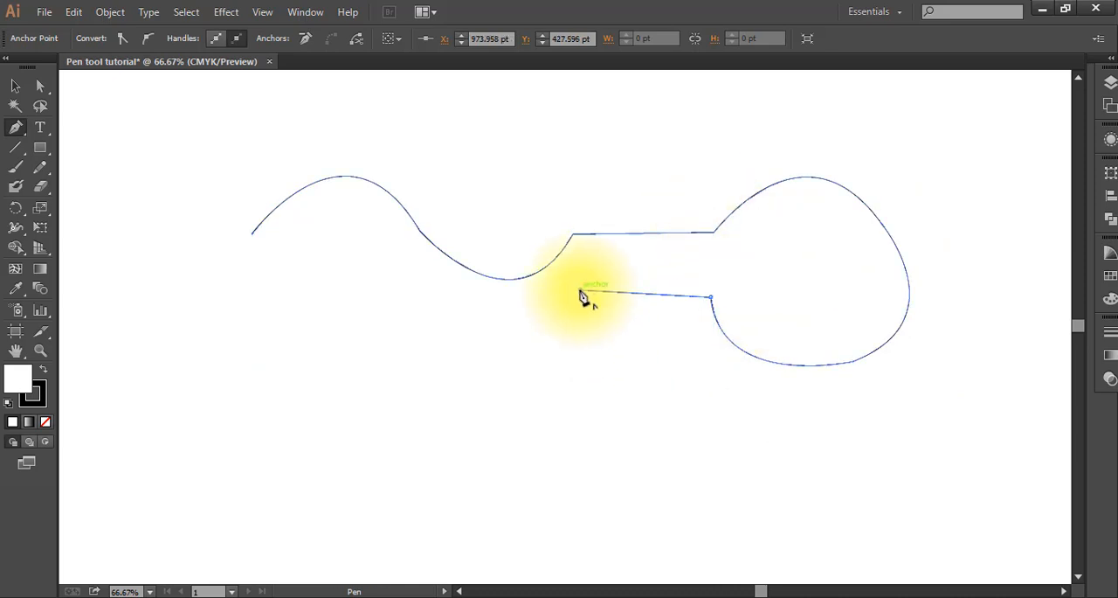
Step: Extend the path leftward with curves crossing the wave, and delete the lowest anchor point of that new section
left_click_drag(426, 300, 441, 189)
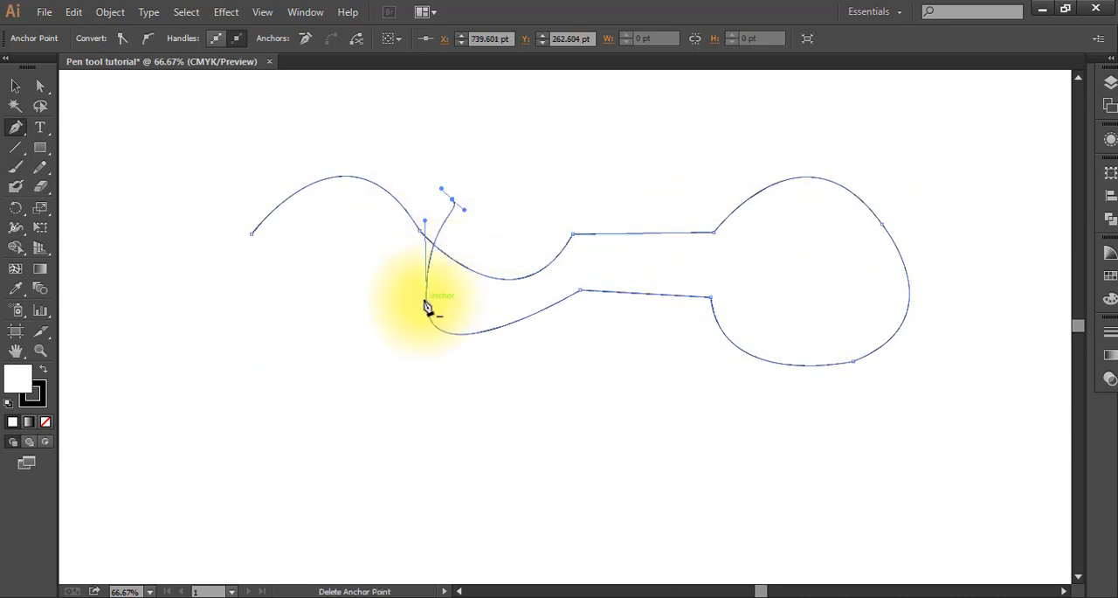
left_click(427, 304)
left_click(452, 201)
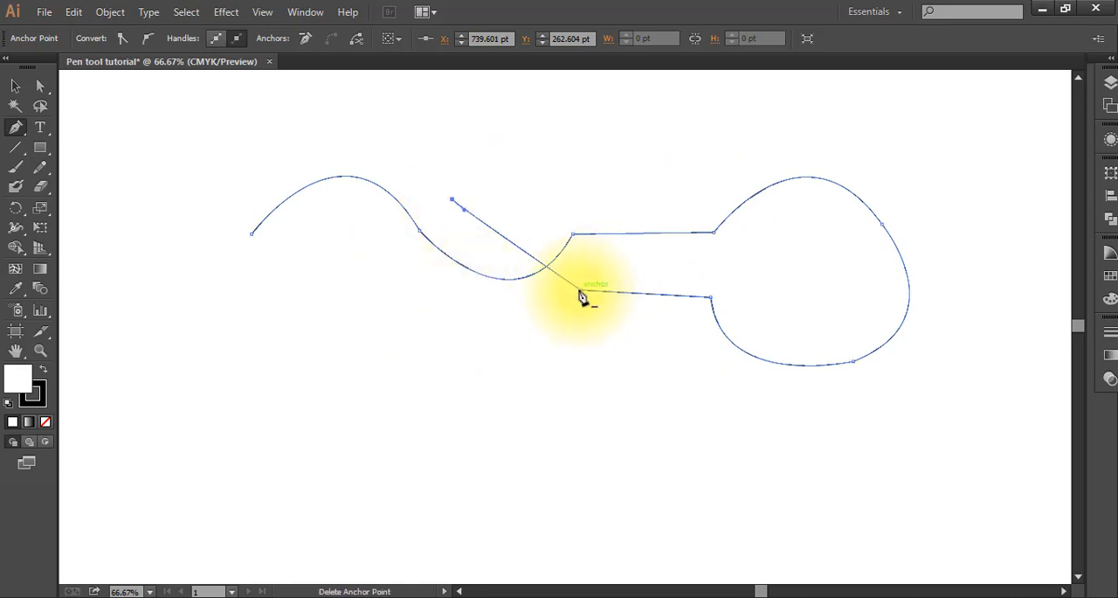
Step: Extend the path with a straight segment downward and a bowl-shaped curve to the right beneath the existing outline
left_click_drag(451, 199, 450, 378)
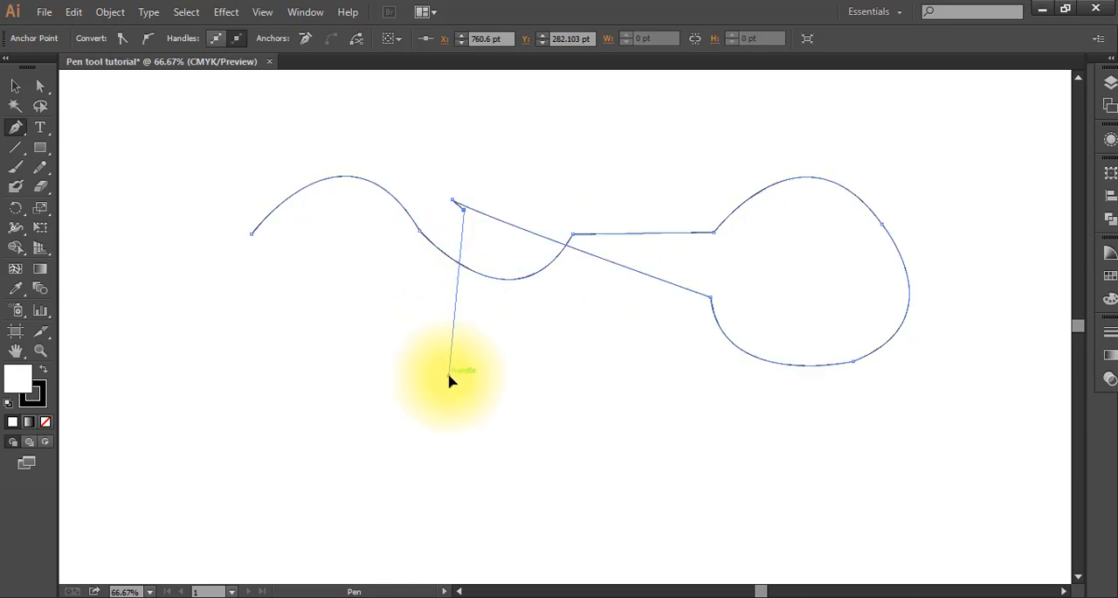
left_click(450, 377)
left_click_drag(627, 375, 694, 264)
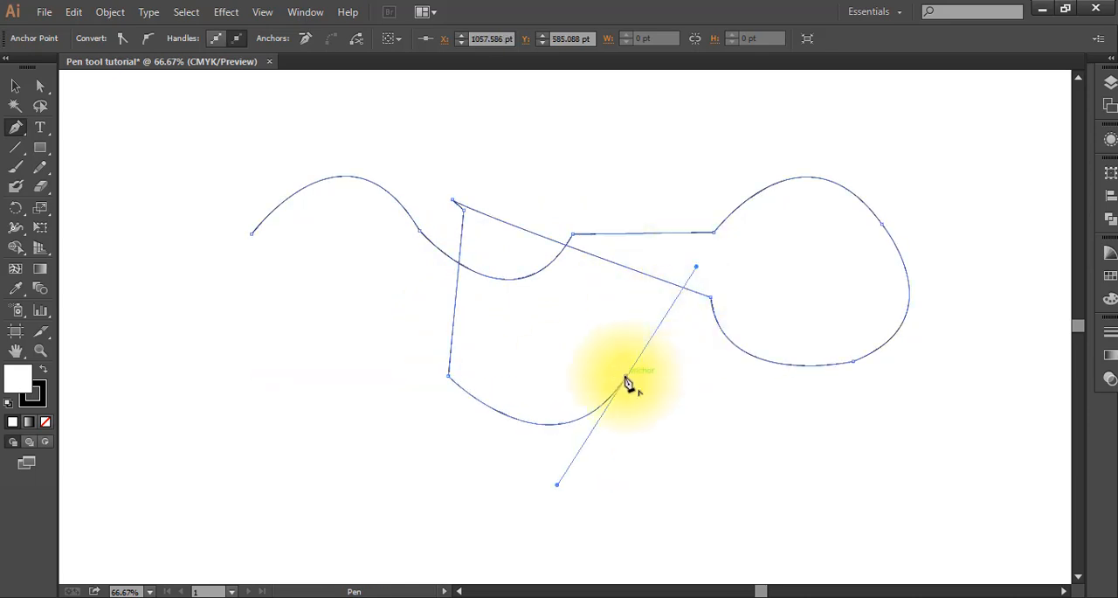
Step: Remove the last anchor's outgoing handle, add a small curve hooking back left, and delete the whole practice path
left_click(627, 376)
mouse_move(546, 343)
left_mouse_down()
mouse_move(494, 381)
mouse_move(552, 352)
left_mouse_up()
left_click(15, 86)
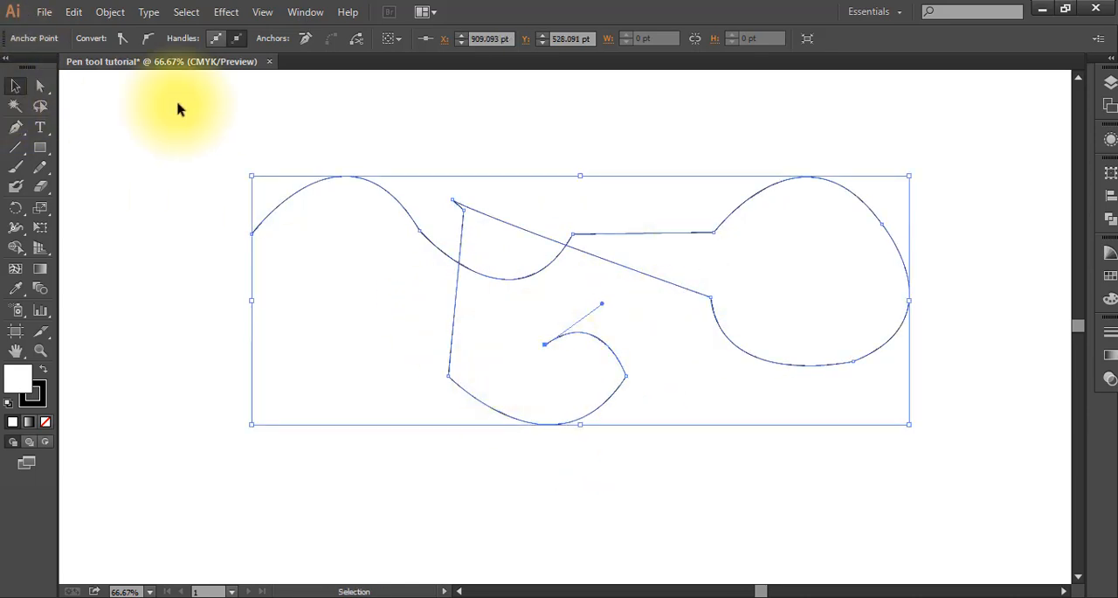
key("Delete")
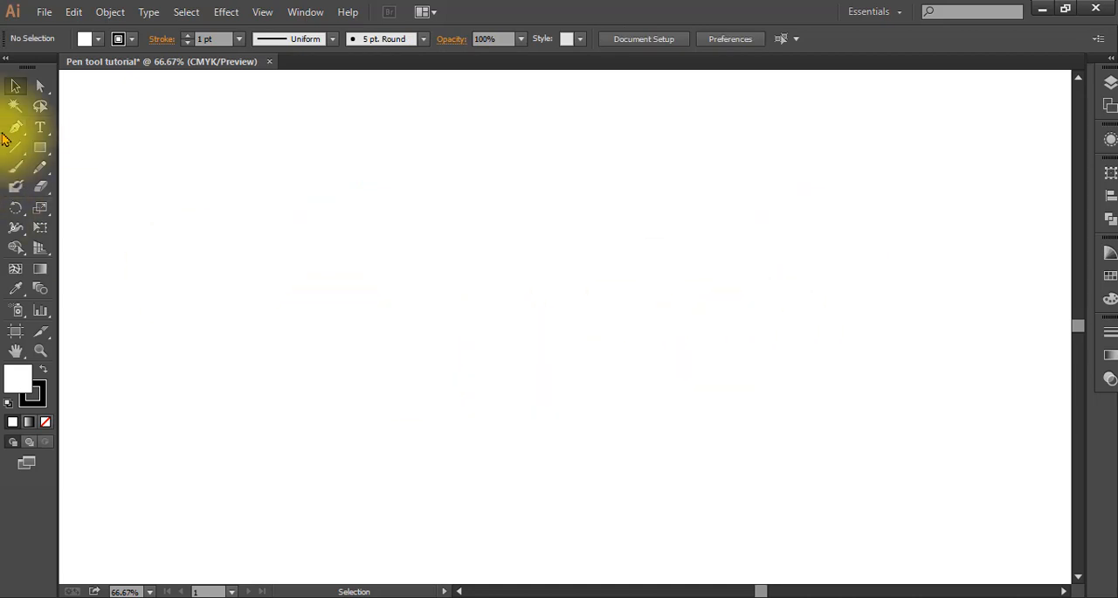
Step: Draw an arch with the Pen tool and extend it from a corner point with a nearly straight segment down to the left
left_click_drag(14, 130, 166, 130)
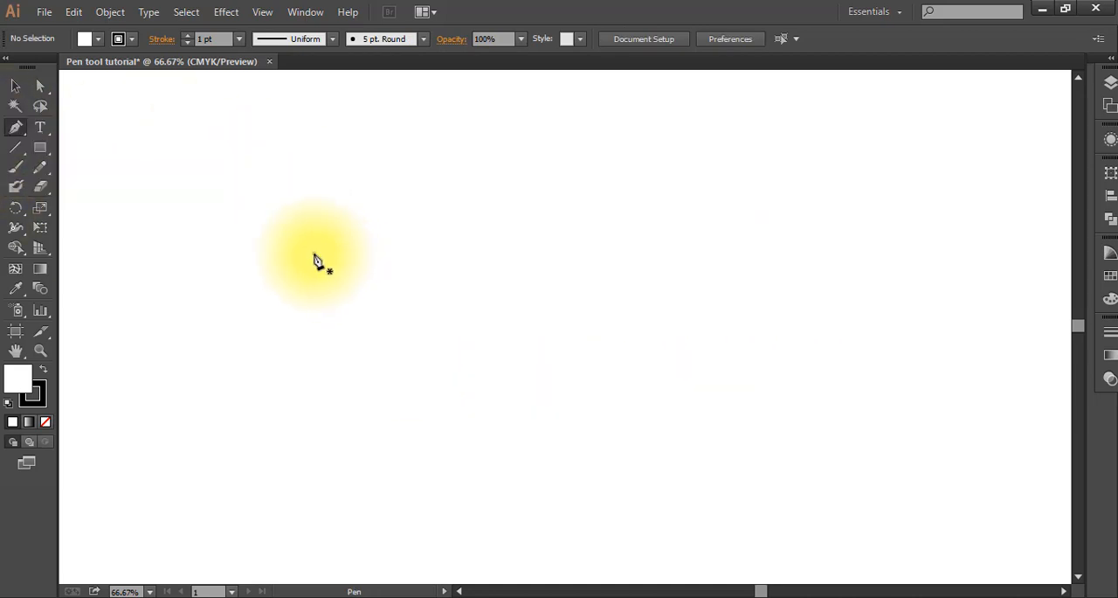
left_click(312, 254)
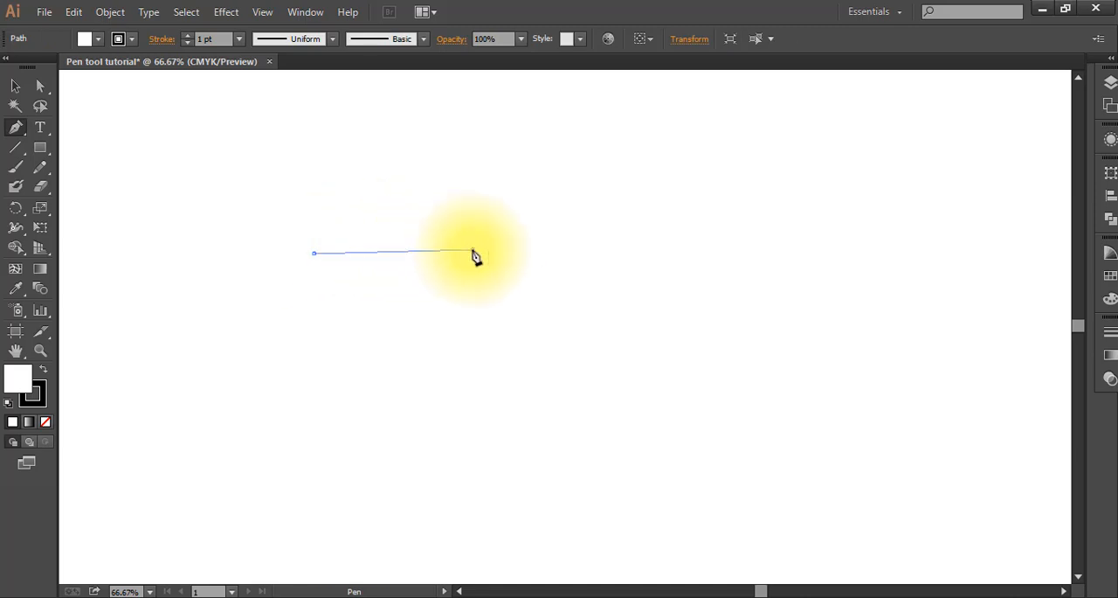
left_click_drag(473, 251, 555, 392)
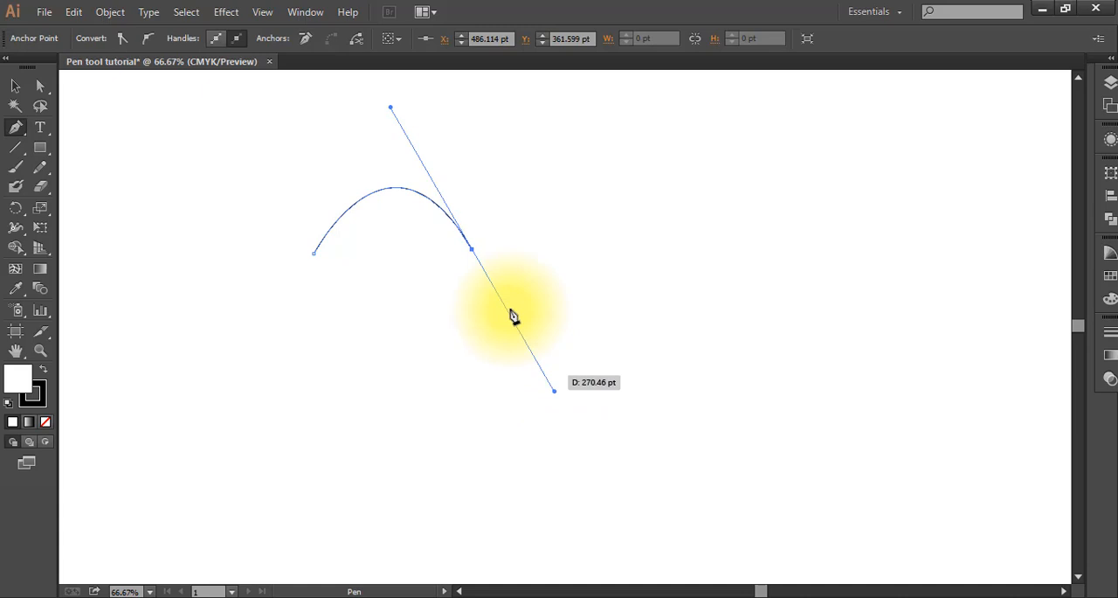
left_click(473, 251)
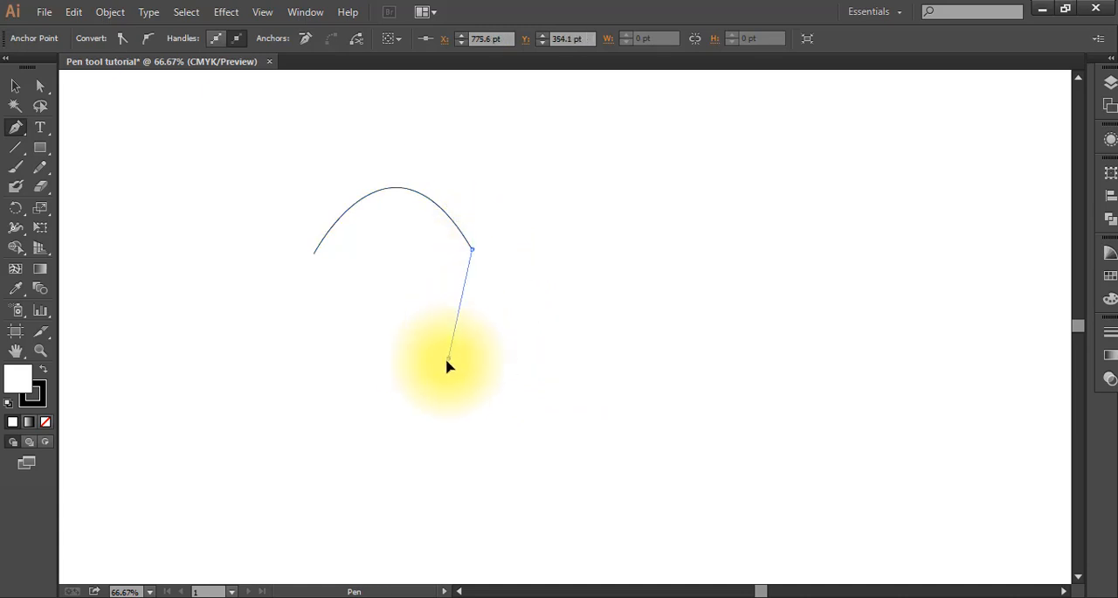
left_click_drag(448, 359, 233, 378)
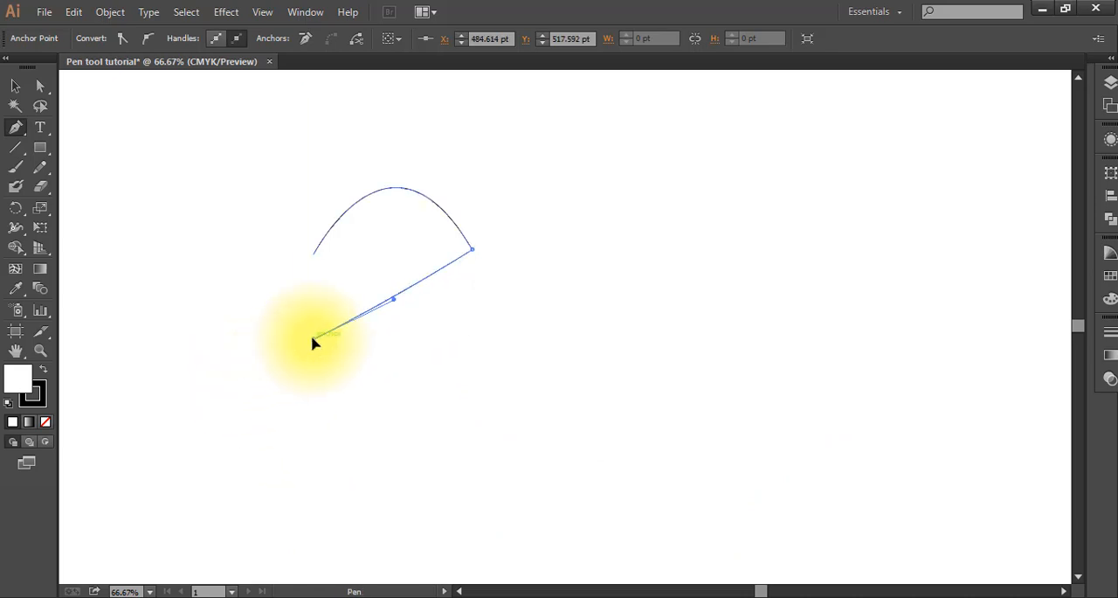
left_click(313, 340)
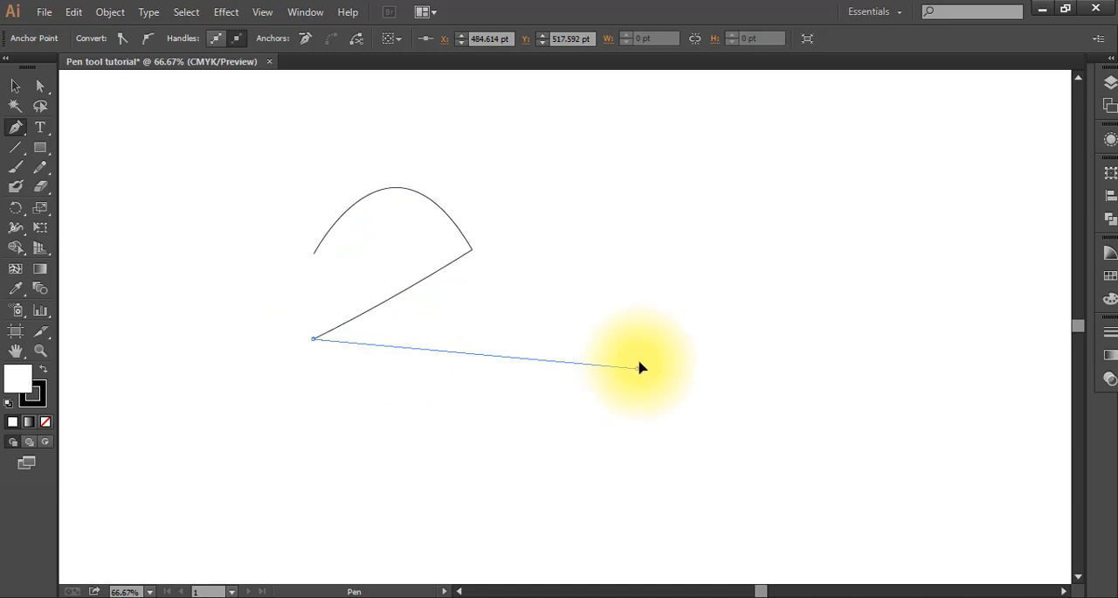
Step: Add a bowl-shaped curve to the right that loops back towards the arch's end, and delete the whole path
left_click_drag(641, 385, 696, 191)
left_click(484, 320)
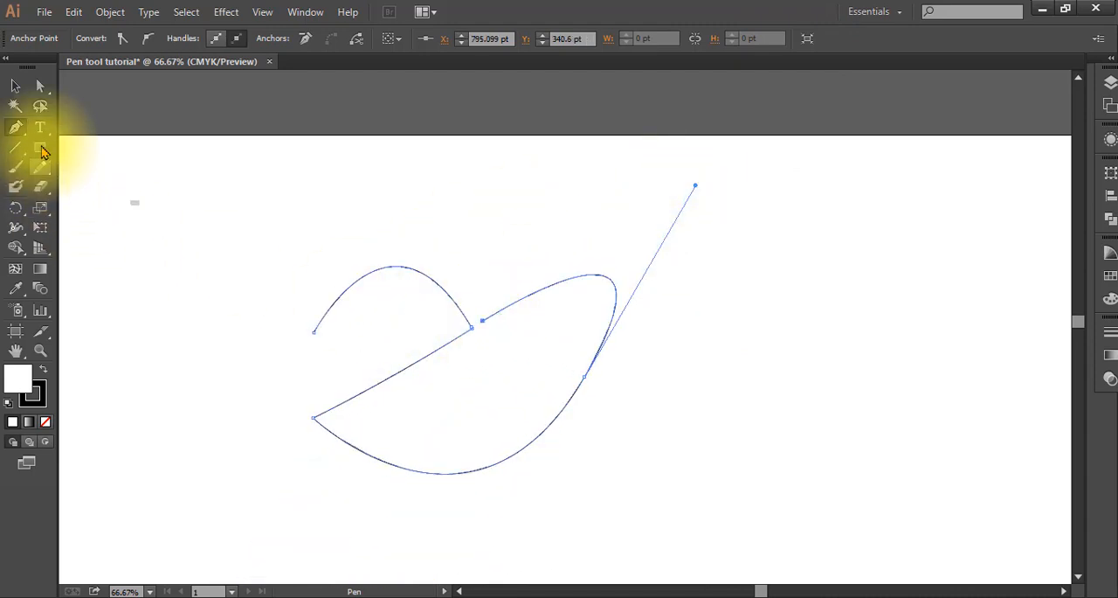
left_click(16, 84)
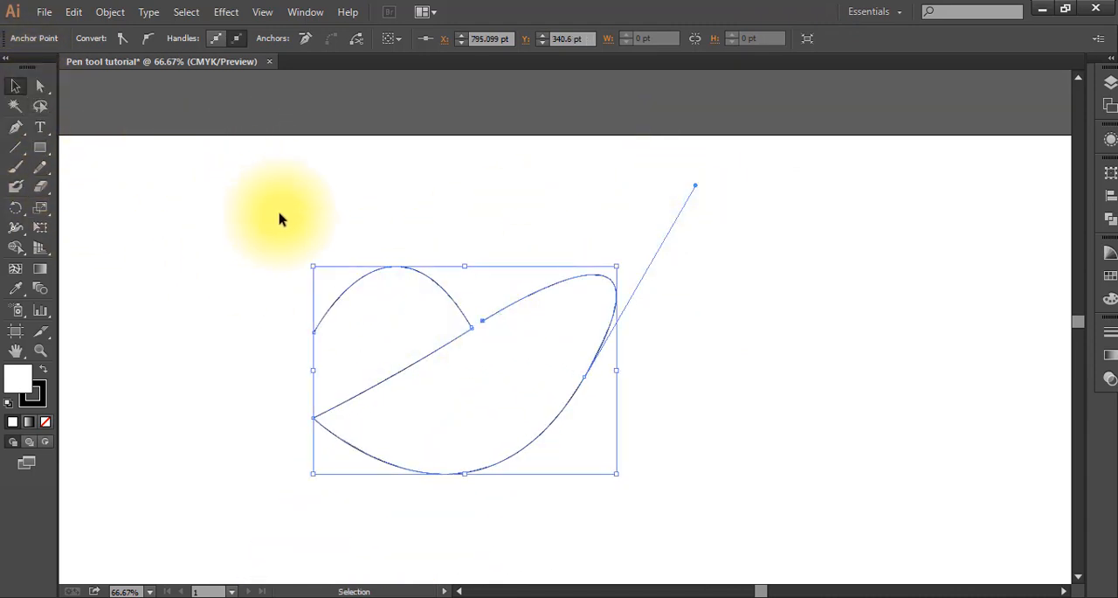
key("Delete")
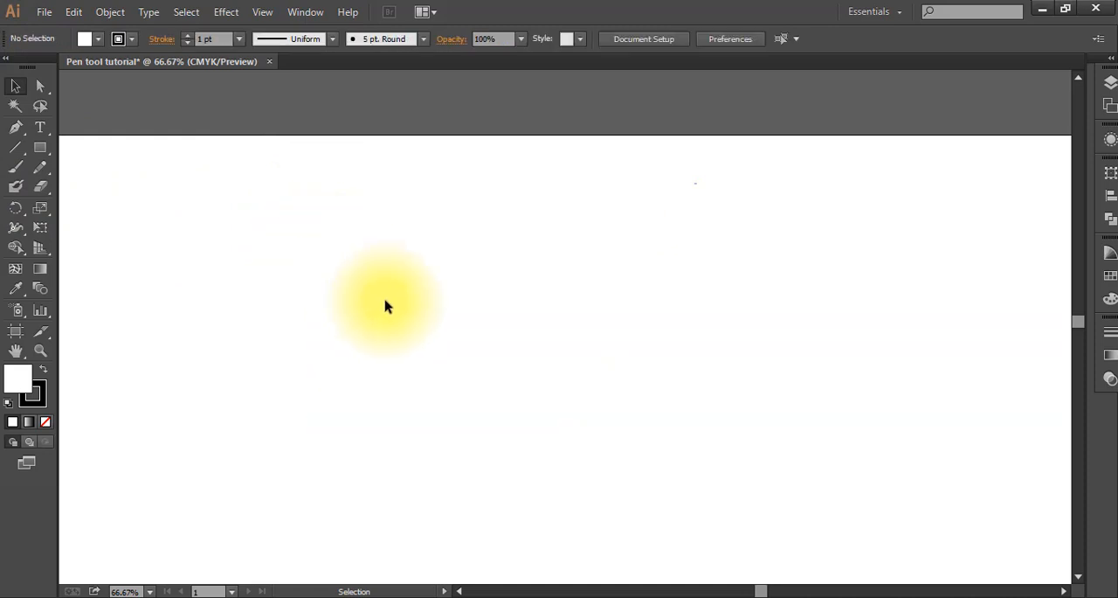
Step: Draw a circle with the Ellipse tool and move it to the middle of the canvas
scroll(391, 300, "down", 1)
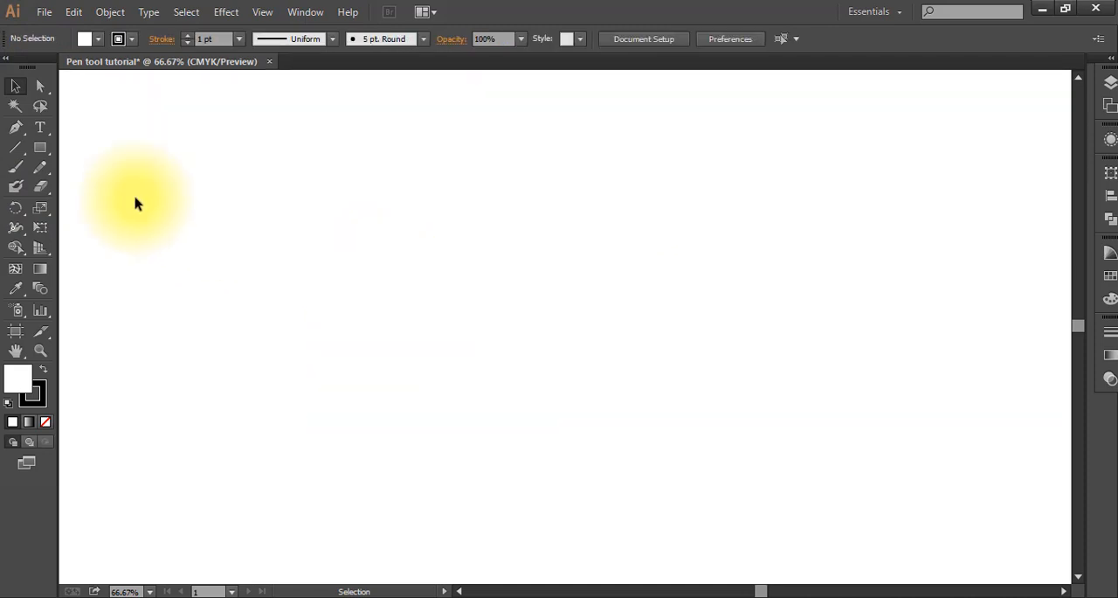
left_click_drag(46, 156, 123, 182)
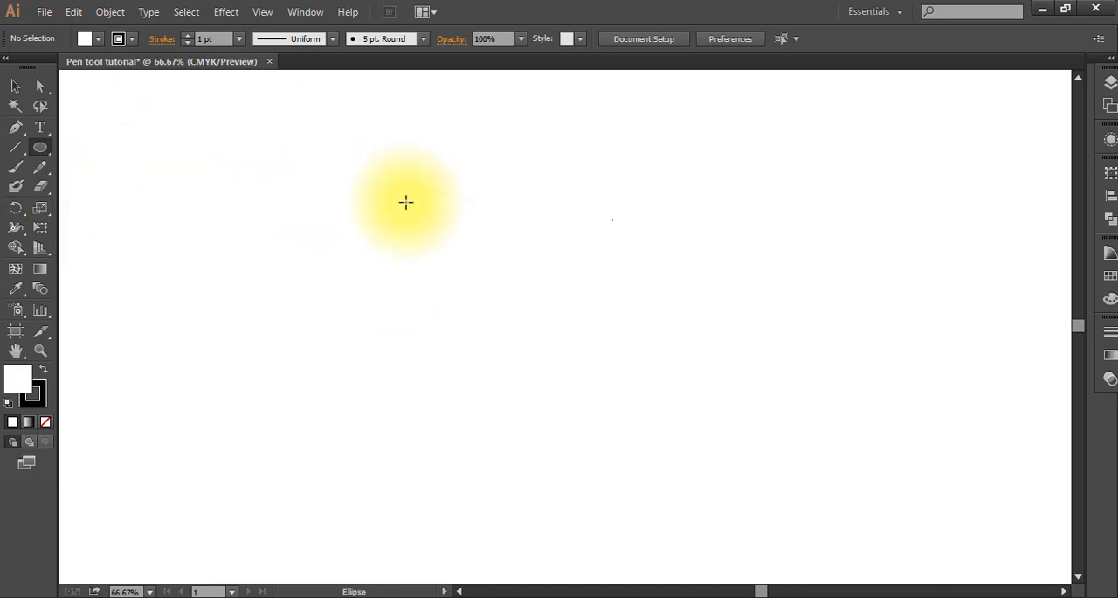
left_click_drag(404, 205, 522, 311)
left_click(15, 86)
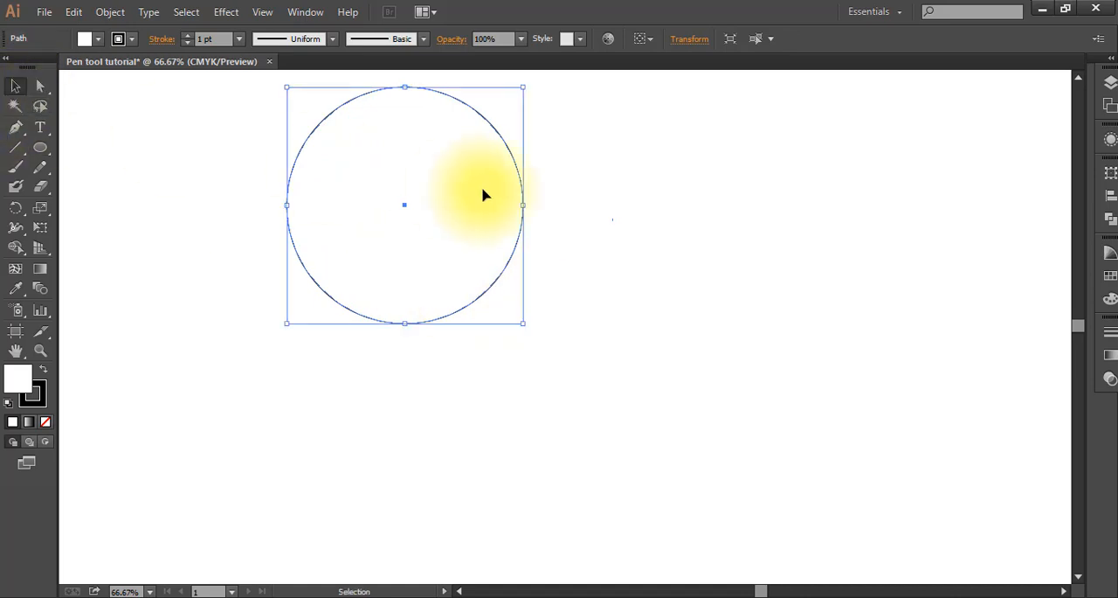
left_click_drag(518, 251, 659, 371)
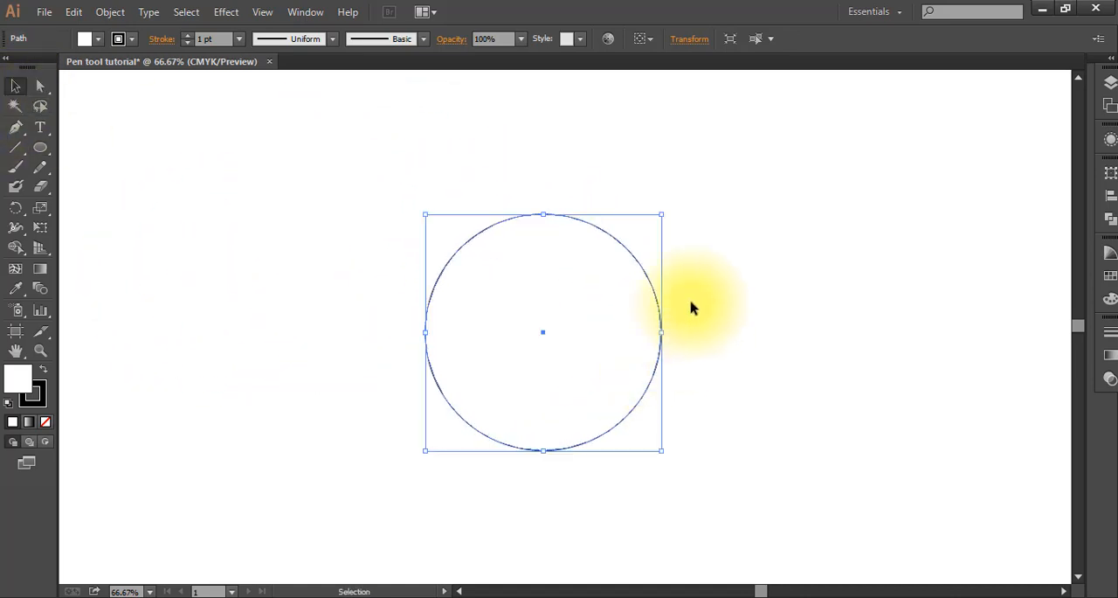
Step: Lock the circle so it can serve as a tracing template
left_click(114, 13)
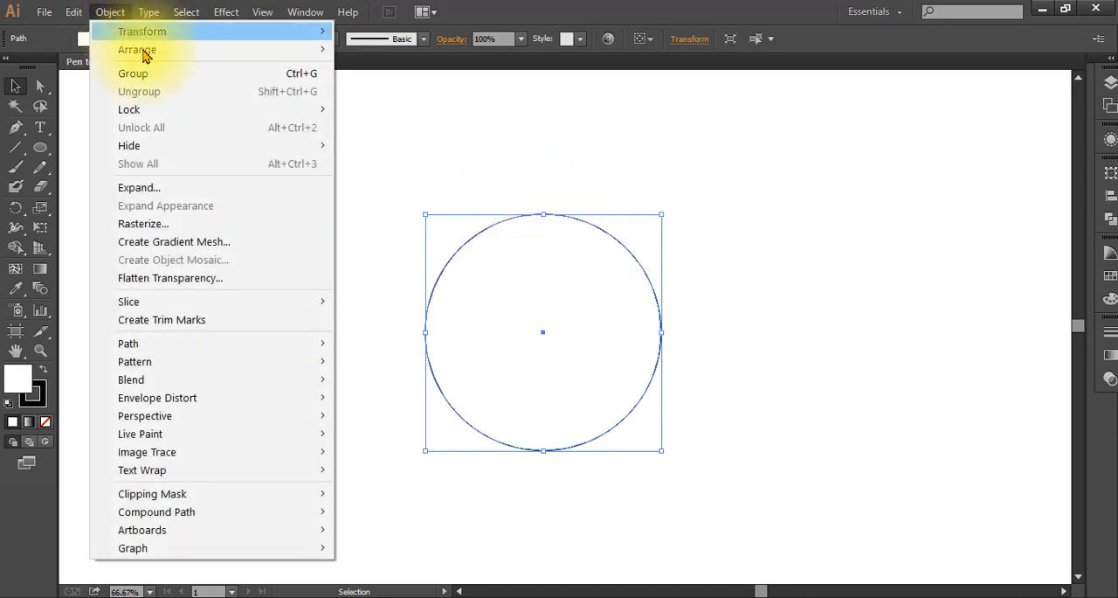
mouse_move(154, 111)
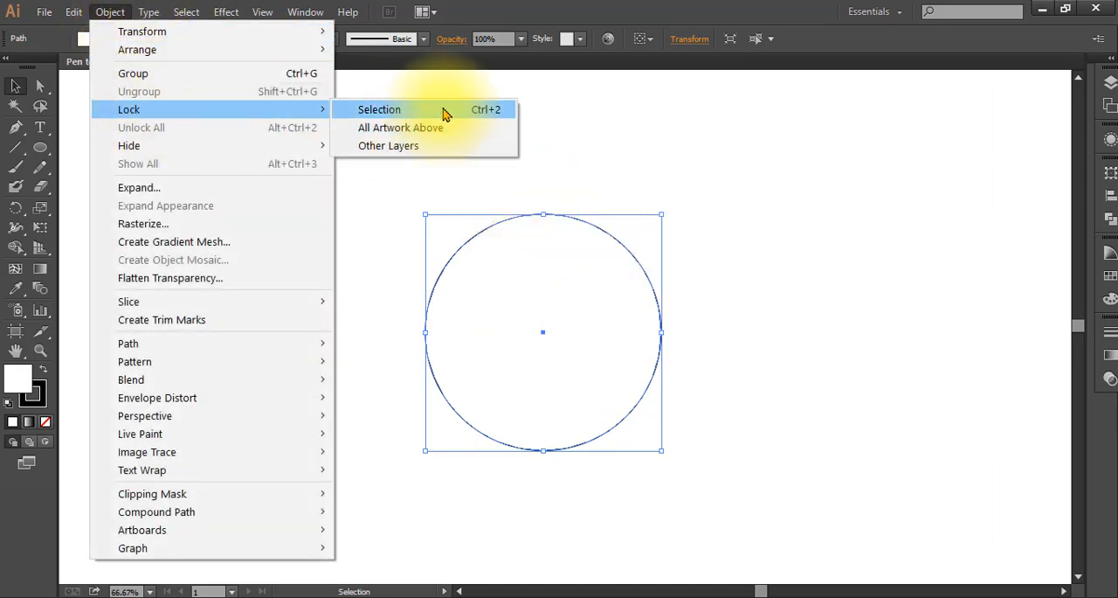
left_click(443, 110)
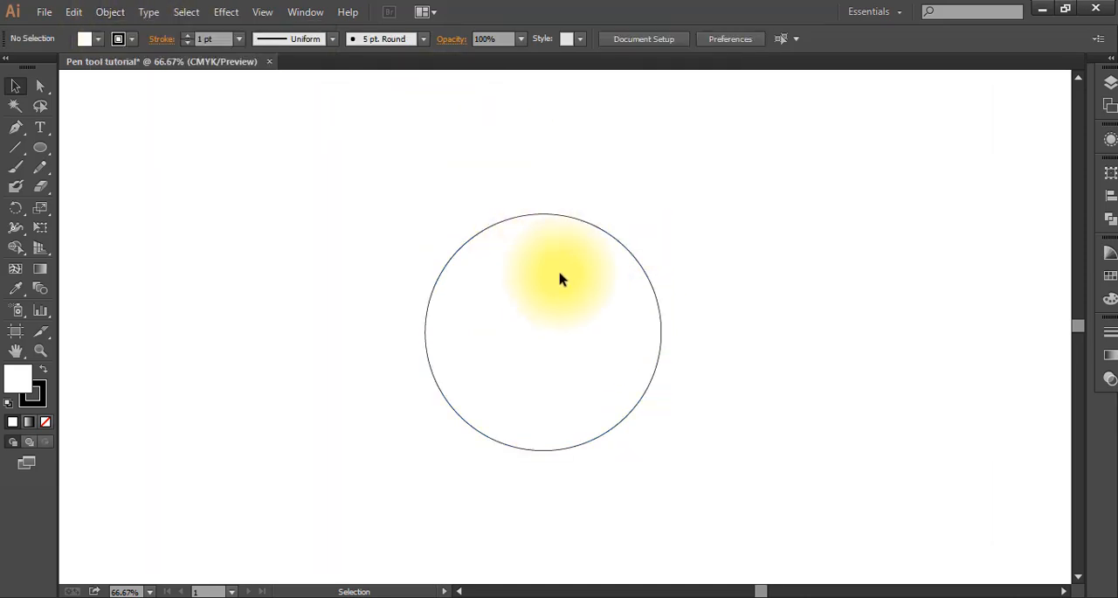
Step: Trace the circle's left half with the Pen tool from its top through the left side to the bottom, removing each outgoing handle
left_click(15, 127)
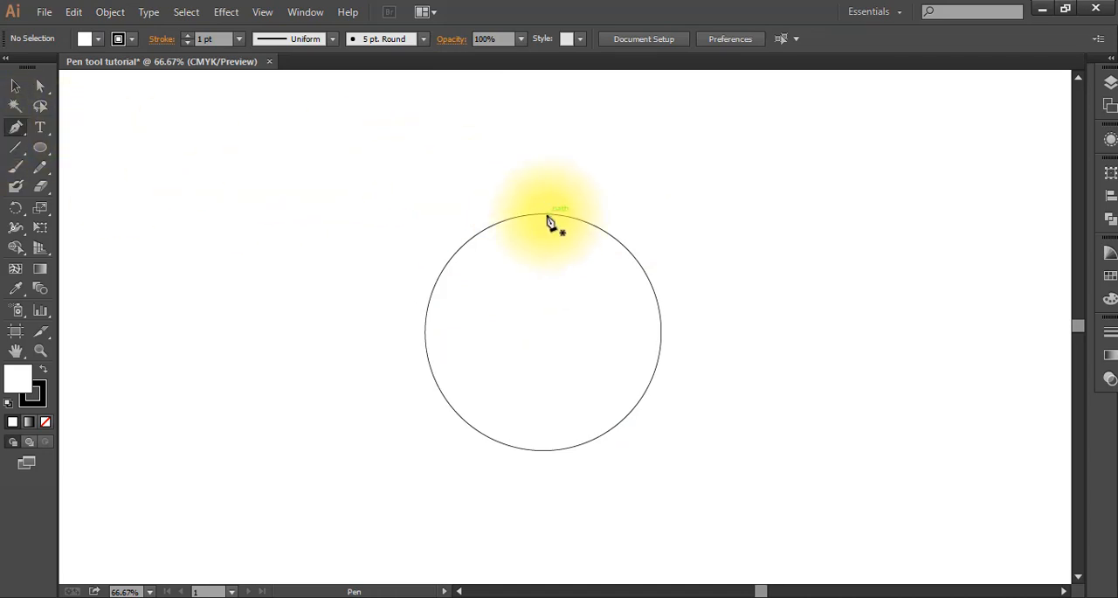
left_click(546, 215)
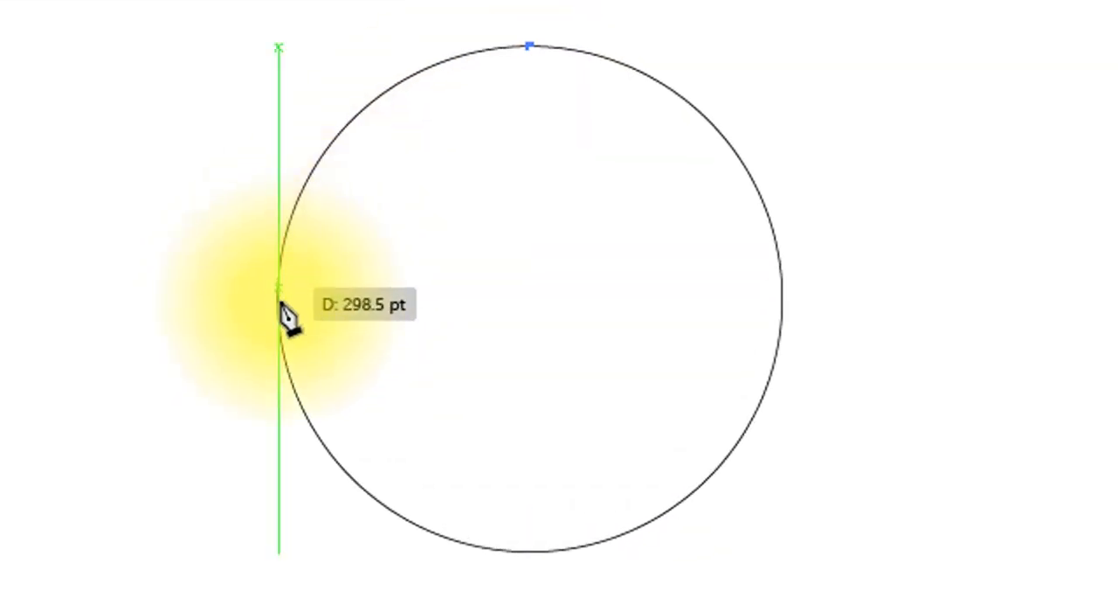
left_click_drag(279, 310, 276, 579)
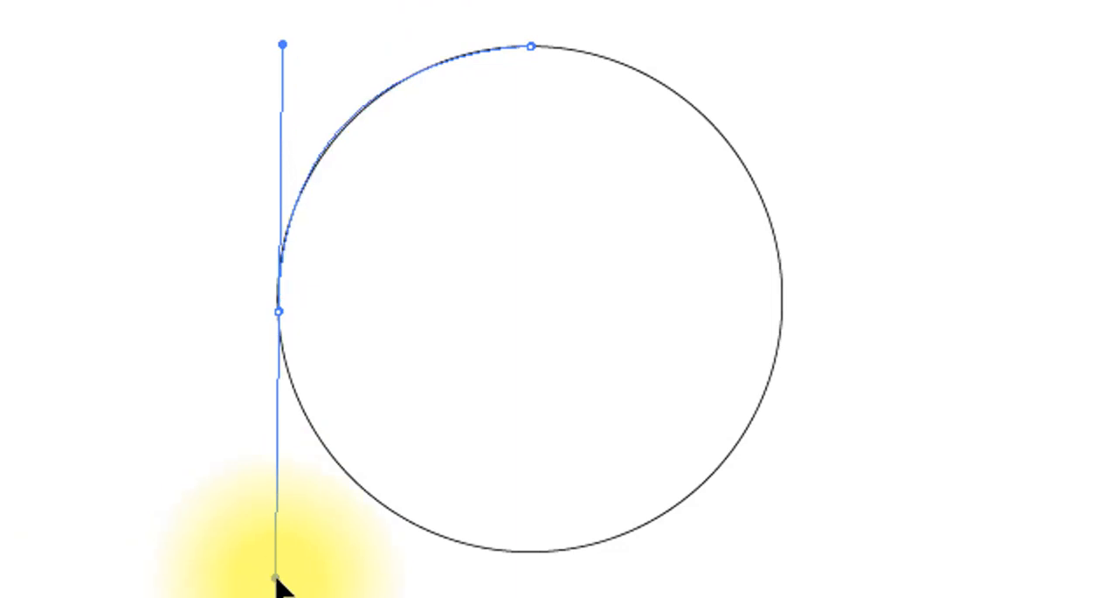
left_click(277, 312)
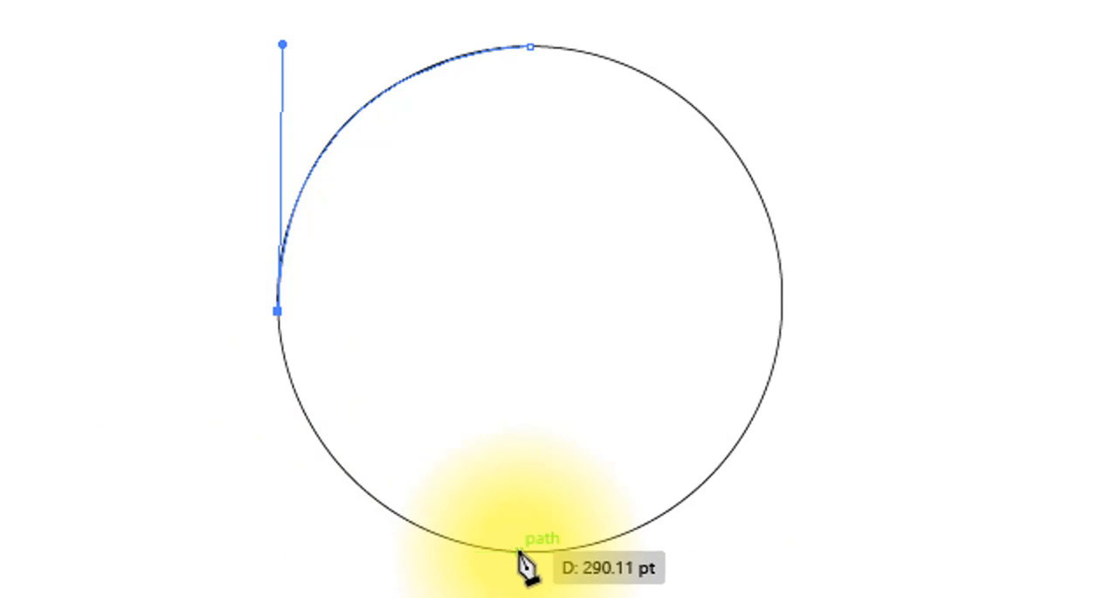
left_click_drag(519, 552, 743, 568)
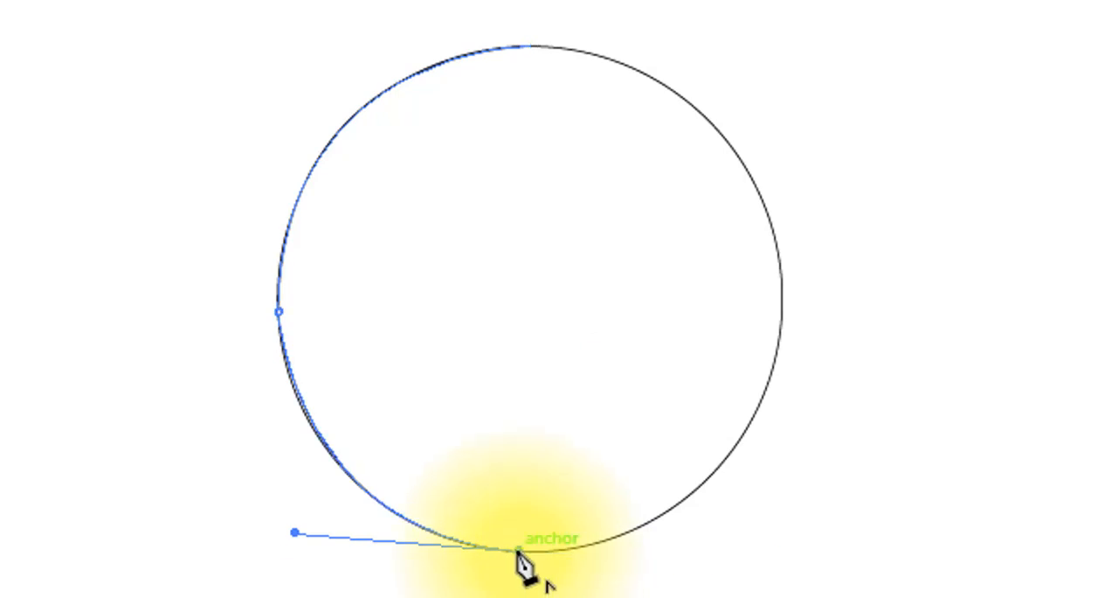
left_click(518, 551)
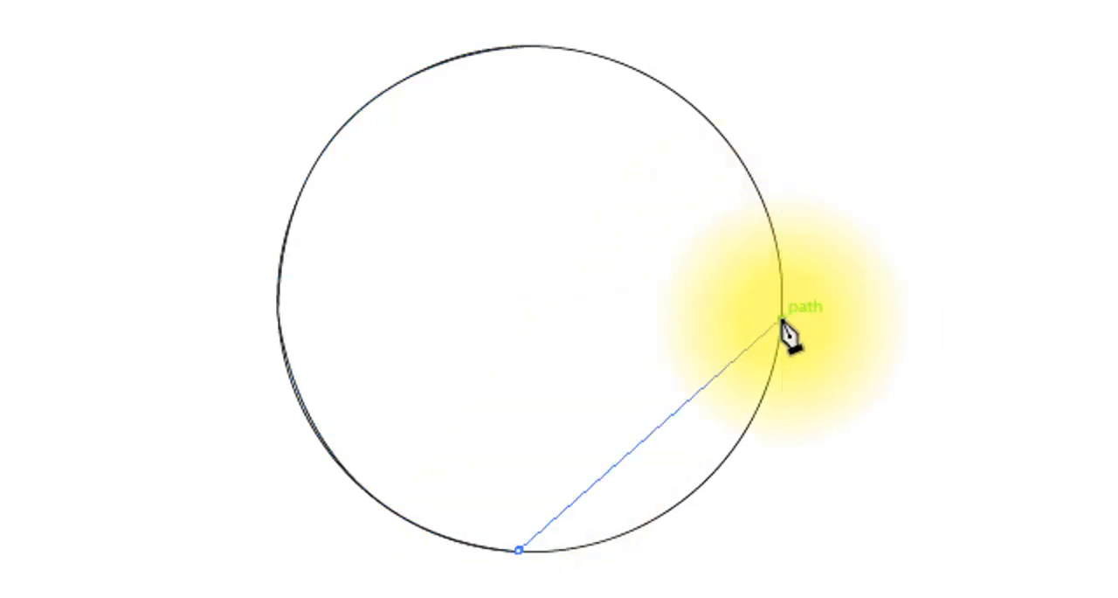
Step: Trace the circle's right half through an anchor on its right side and close the path at the top starting point
left_click_drag(782, 318, 822, 67)
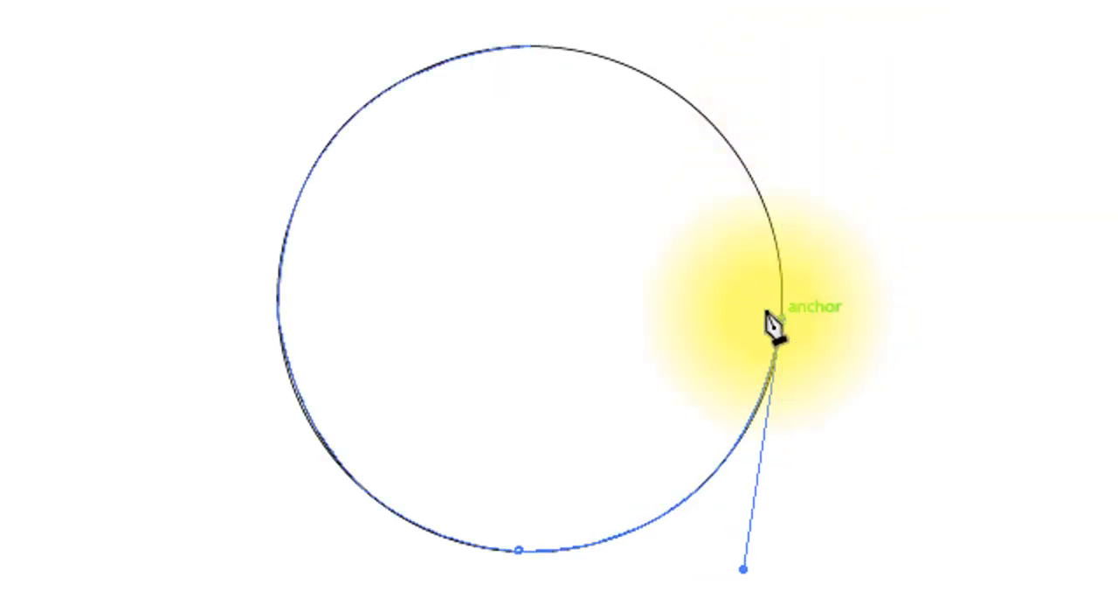
left_click_drag(531, 46, 480, 74)
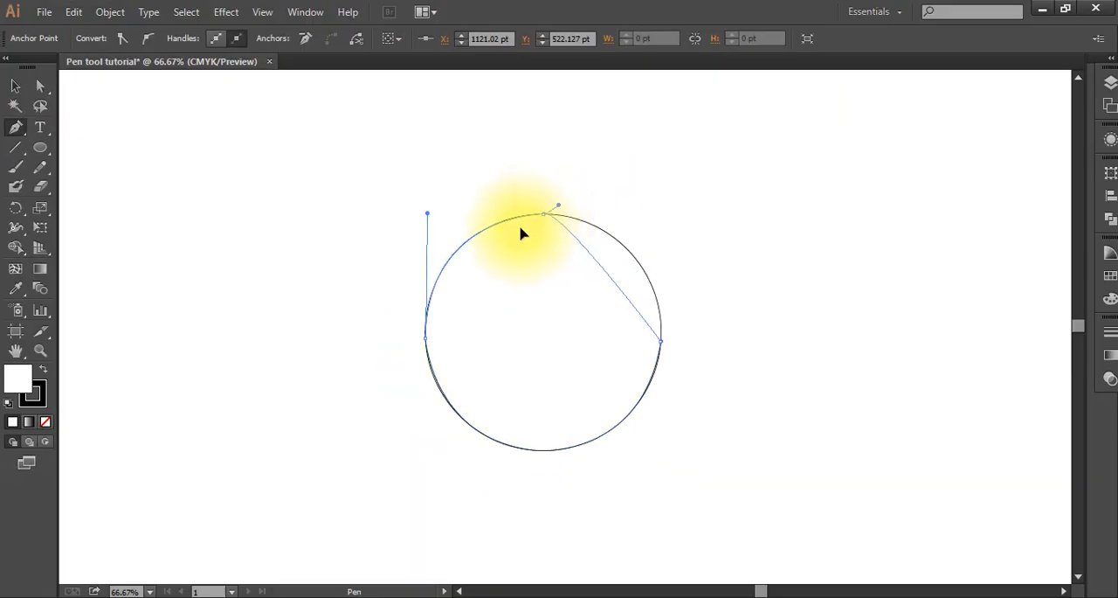
left_click_drag(522, 233, 452, 201)
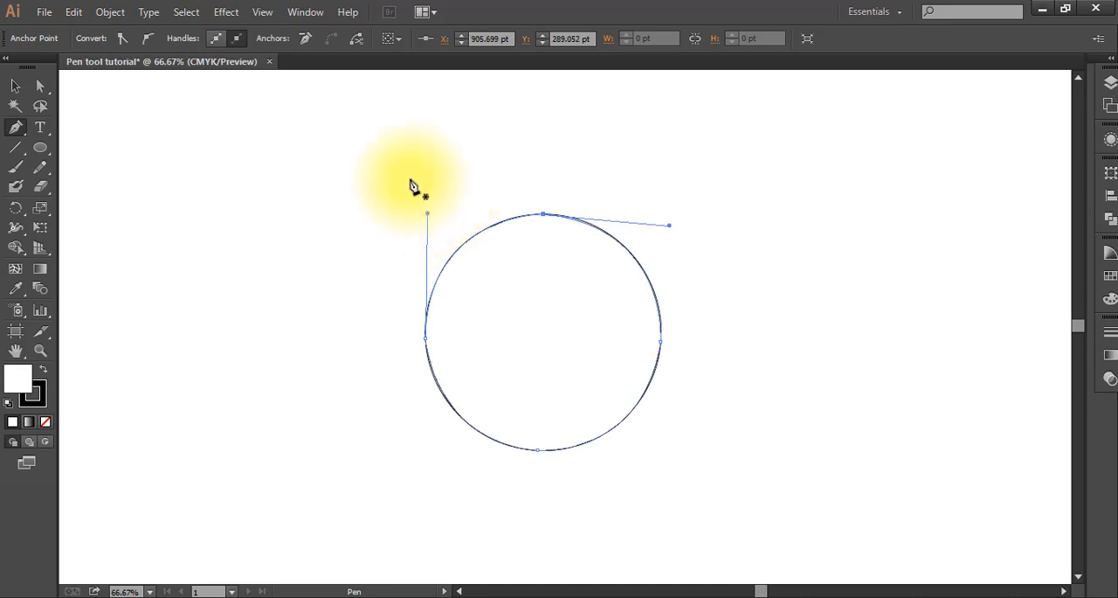
Step: Move the traced circle off the locked template to its left and deselect it
left_click(16, 86)
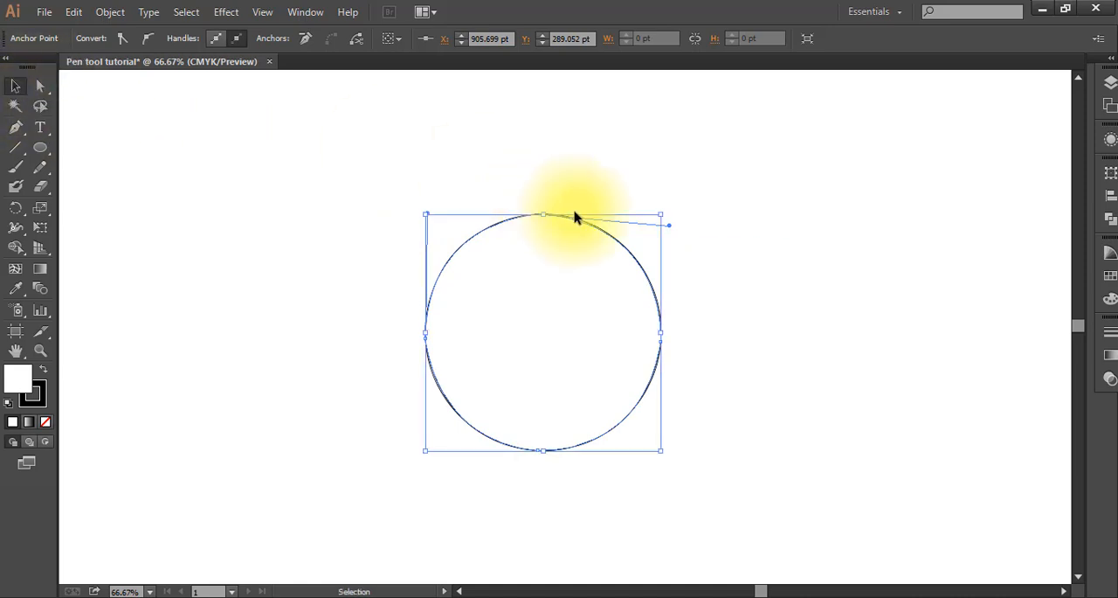
left_click_drag(575, 216, 324, 207)
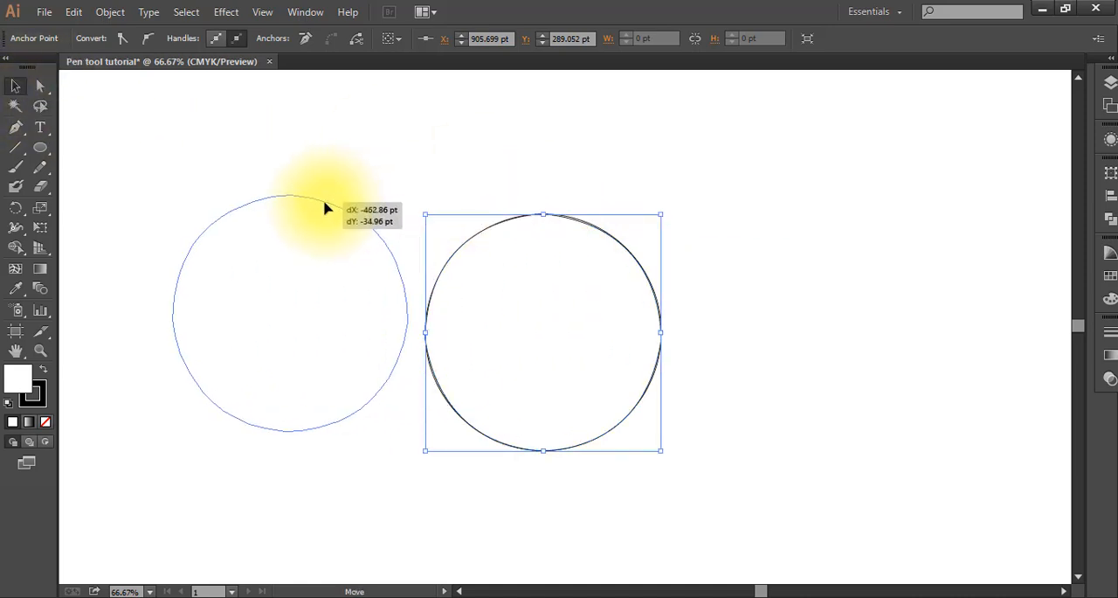
left_click(690, 169)
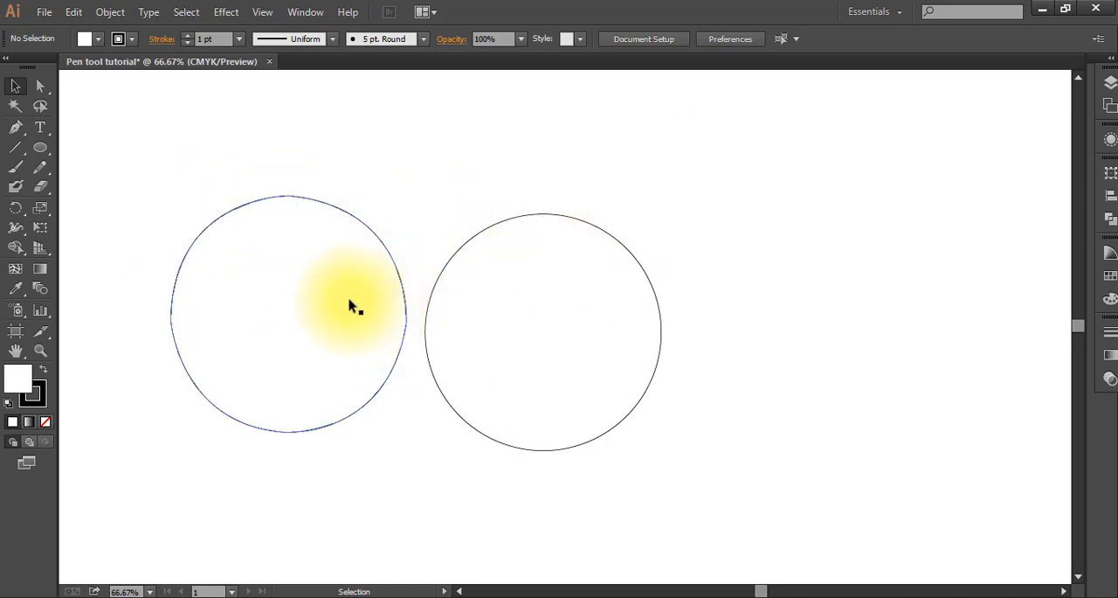
Step: Pull the direction handles of the traced circle's two upper arcs upward with Direct Selection to form a notch at the top anchor
left_click(257, 208)
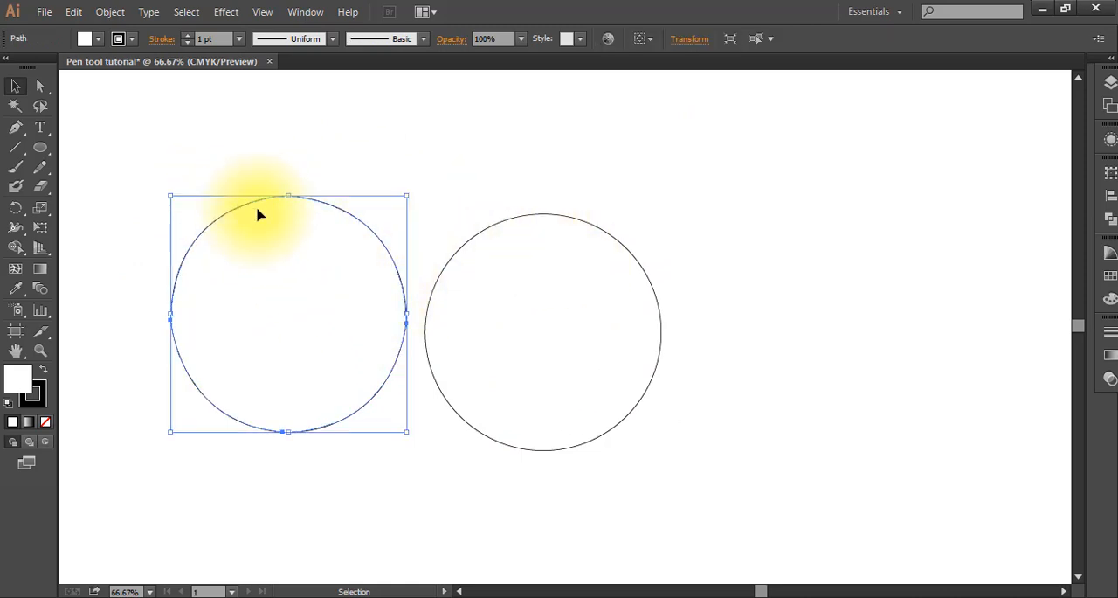
left_click(41, 87)
mouse_move(290, 199)
left_mouse_down()
mouse_move(281, 295)
mouse_move(292, 202)
left_mouse_up()
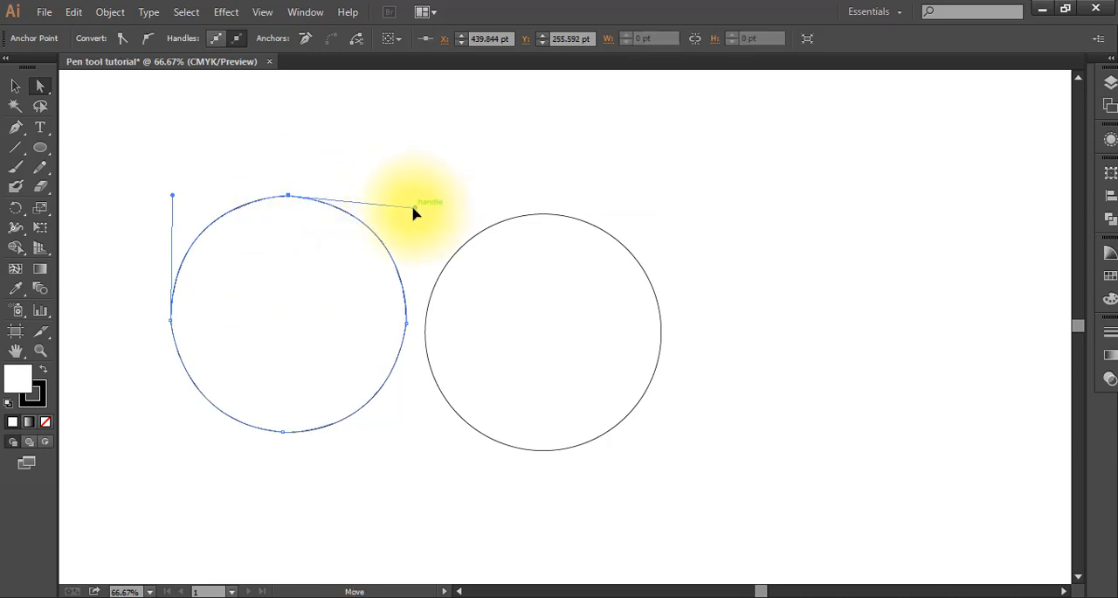
left_click_drag(415, 169, 391, 122)
left_click_drag(174, 199, 129, 126)
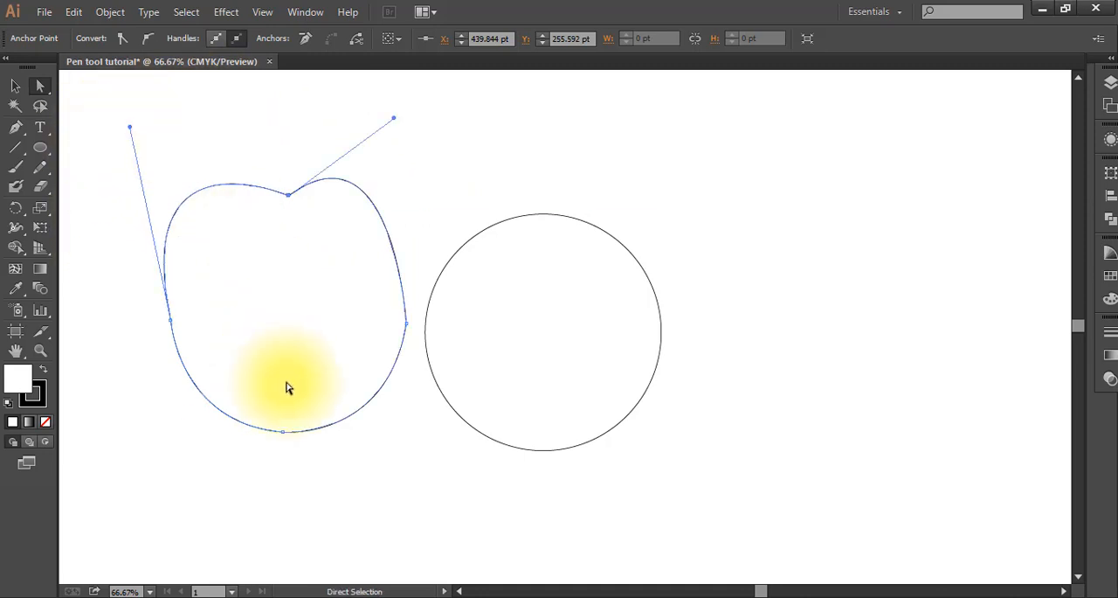
Step: Bend the traced shape's two lower arcs inward towards the bottom anchor, and raise the top anchor's right handle to heighten the right lobe
left_click(282, 430)
left_click_drag(176, 424, 343, 304)
left_click_drag(390, 442, 341, 261)
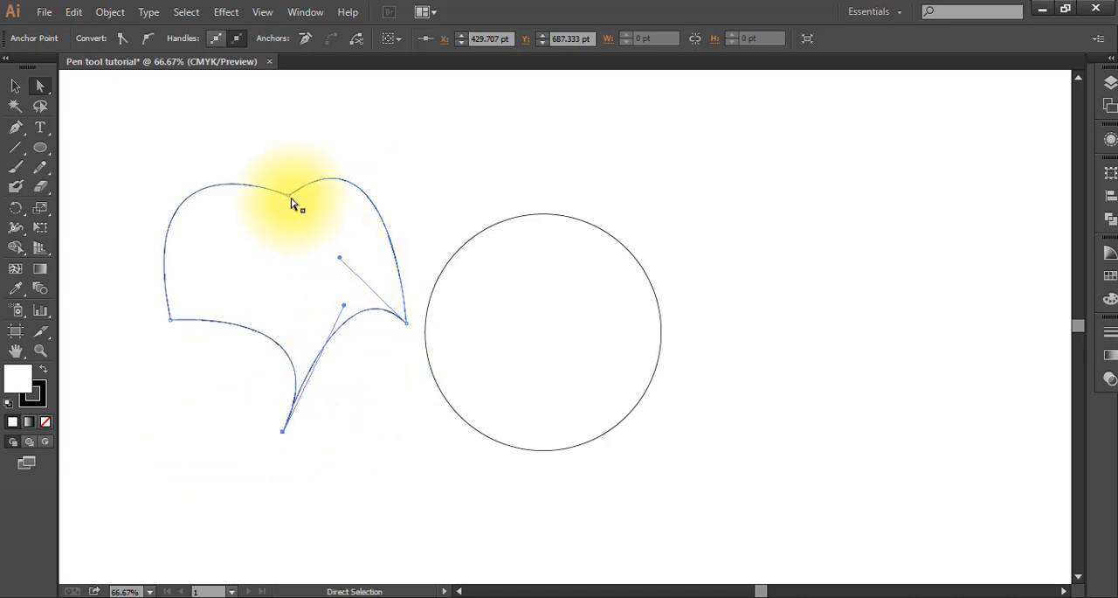
left_click_drag(290, 196, 387, 84)
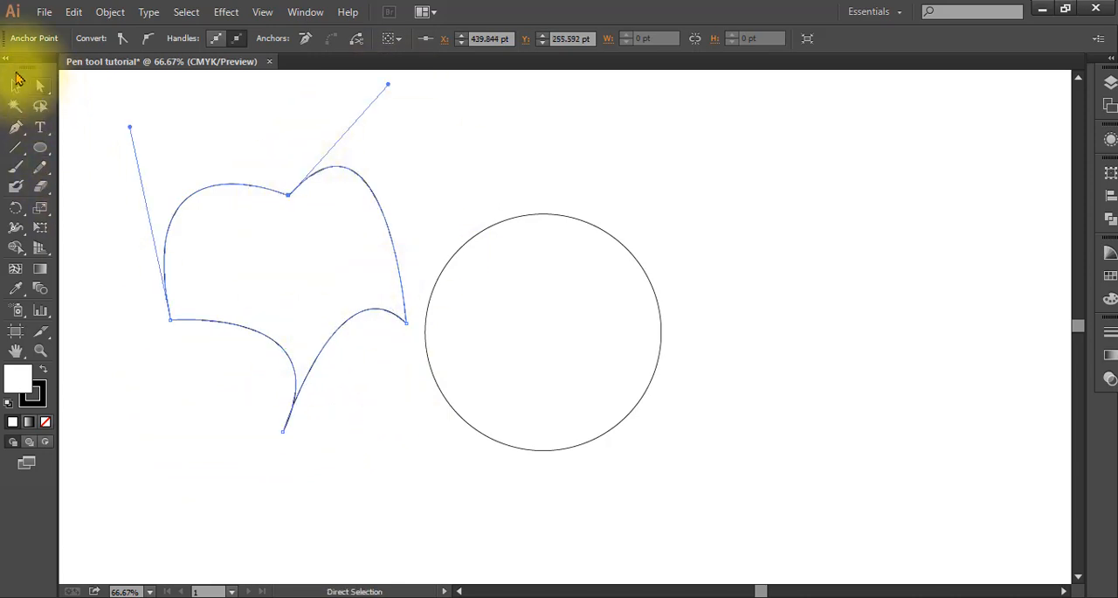
left_click(14, 86)
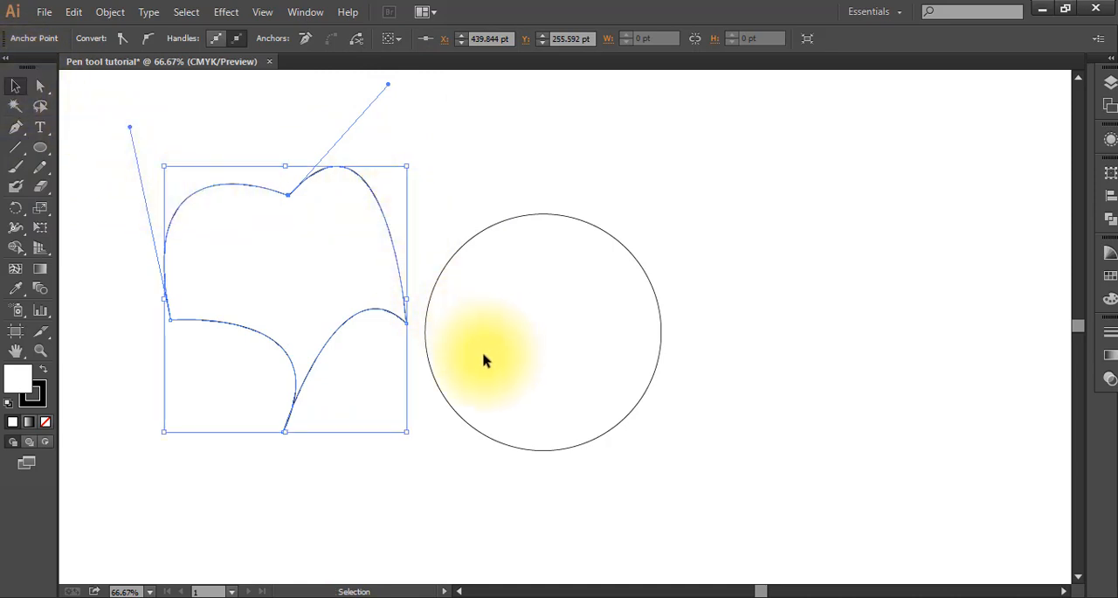
Step: Remove the reshaped traced path beside the template circle
key("ctrl+z")
key("ctrl+z")
key("ctrl+z")
key("ctrl+z")
key("ctrl+z")
key("ctrl+z")
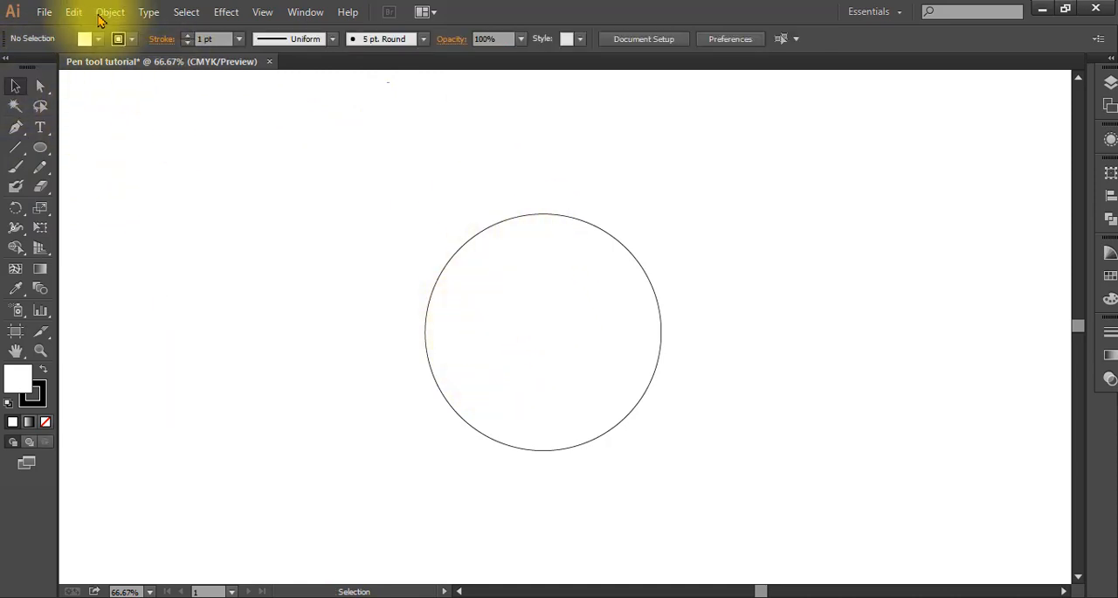
Step: Unlock the template circle and delete it from the artboard
left_click(103, 14)
left_click(127, 130)
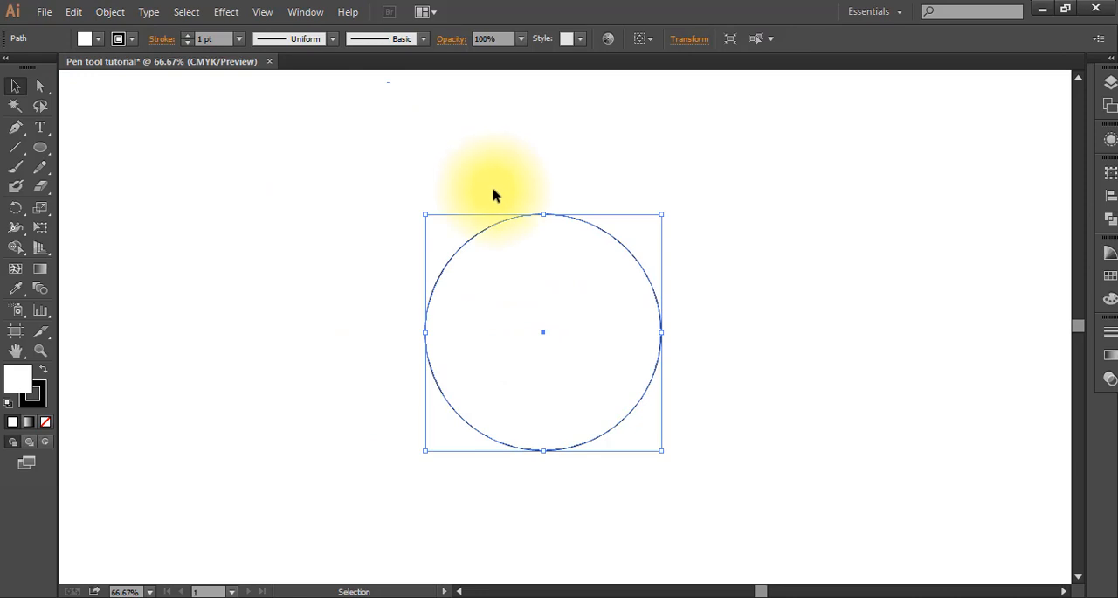
key("Delete")
Step: Move the linked guitar drawing from the pasteboard onto the left half of the artboard
scroll(524, 320, "right", 5)
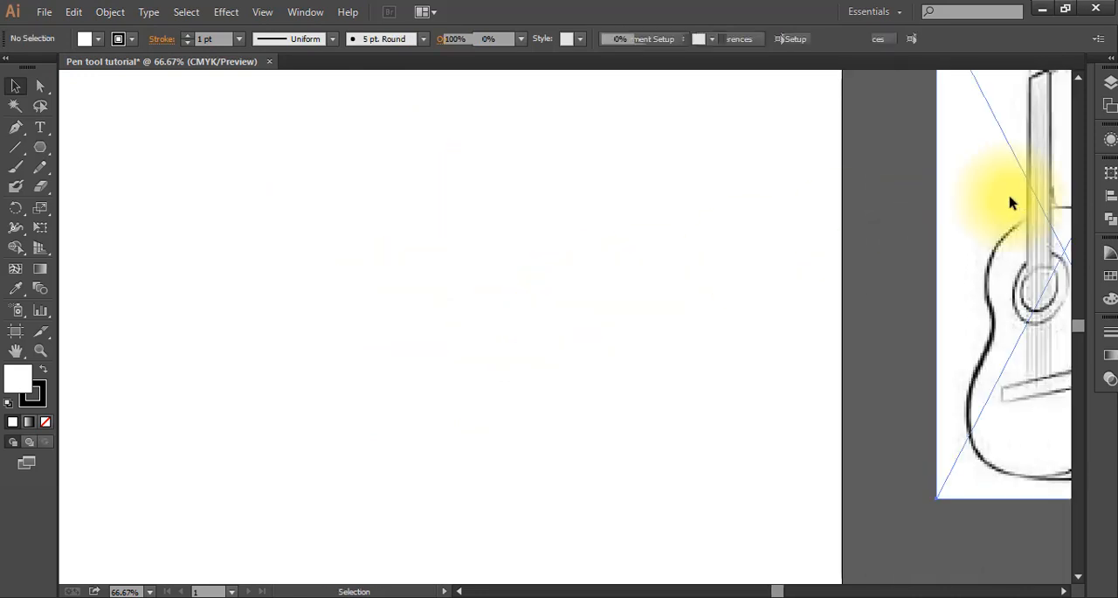
left_click_drag(1008, 200, 289, 269)
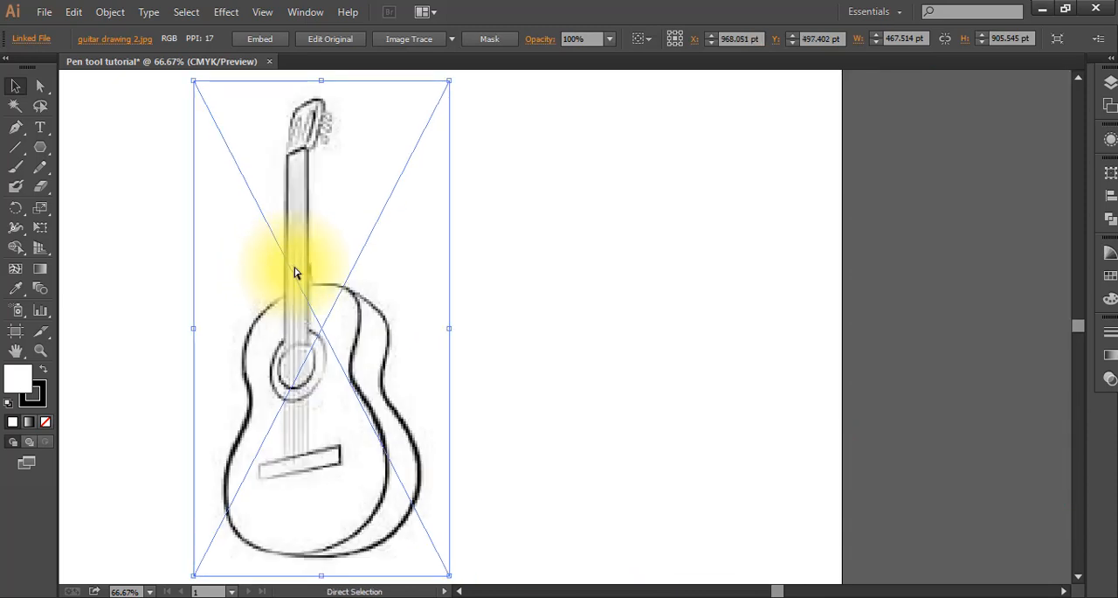
scroll(297, 270, "right", 3)
scroll(304, 273, "left", 16)
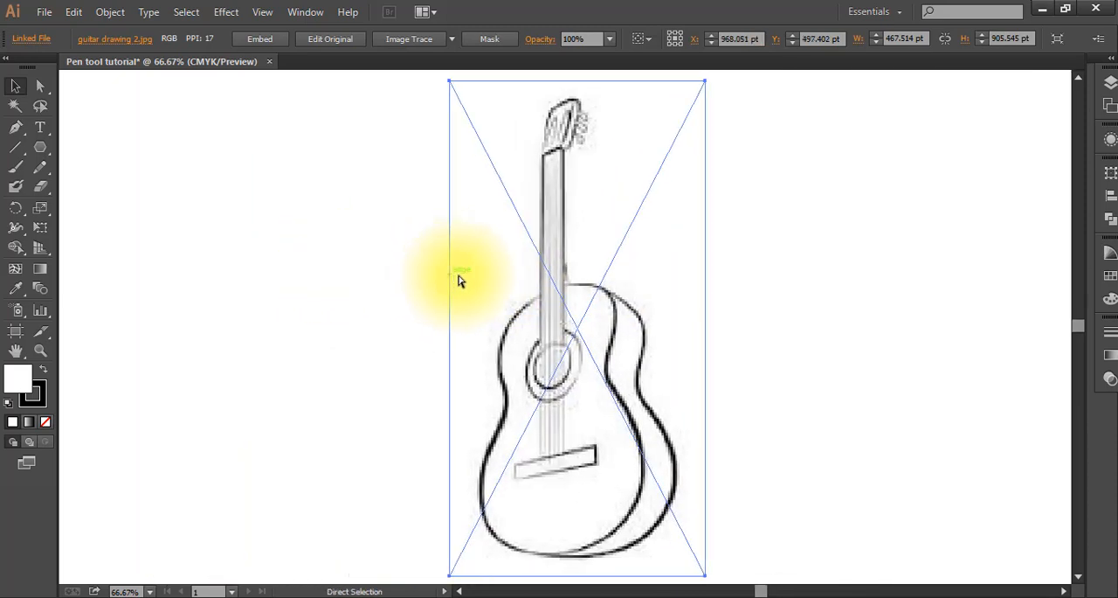
scroll(461, 279, "left", 2)
left_click_drag(618, 331, 413, 320)
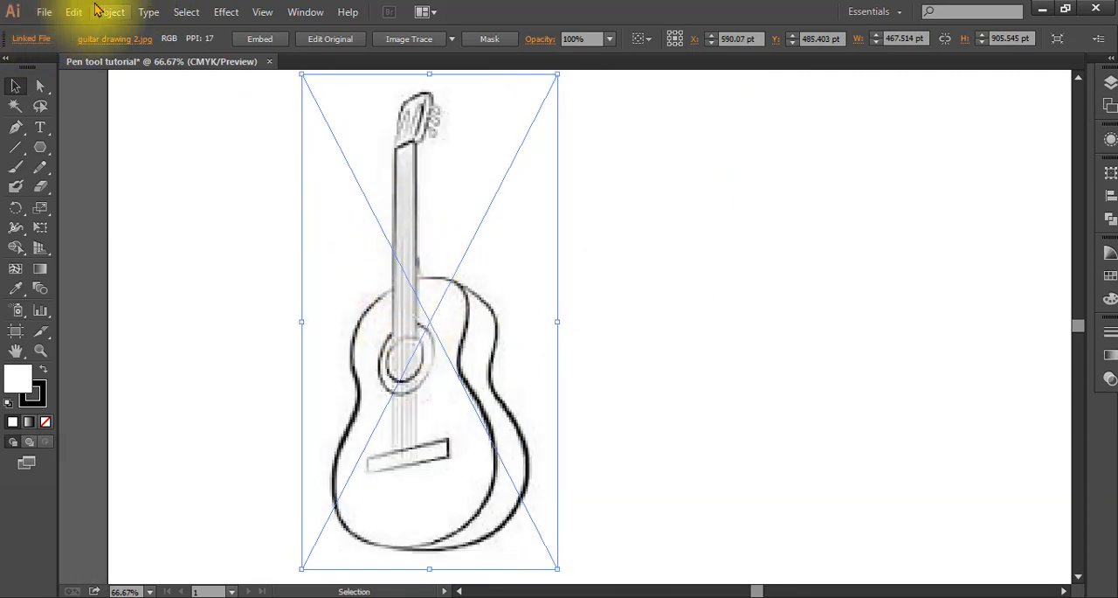
Step: Lock the selected guitar drawing so it serves as a tracing template
left_click(101, 12)
mouse_move(132, 110)
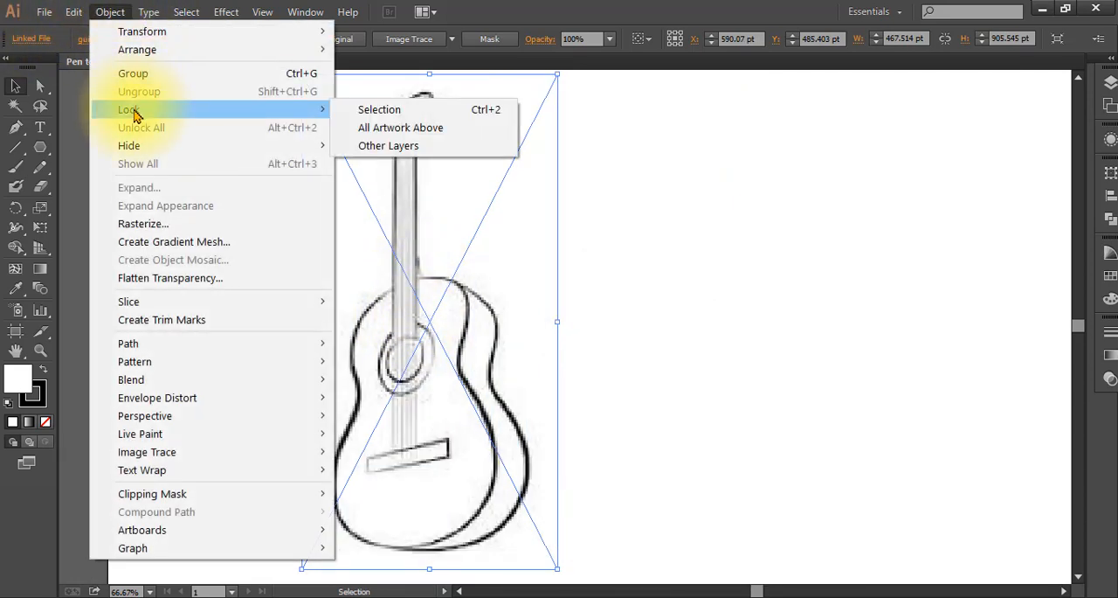
left_click(371, 109)
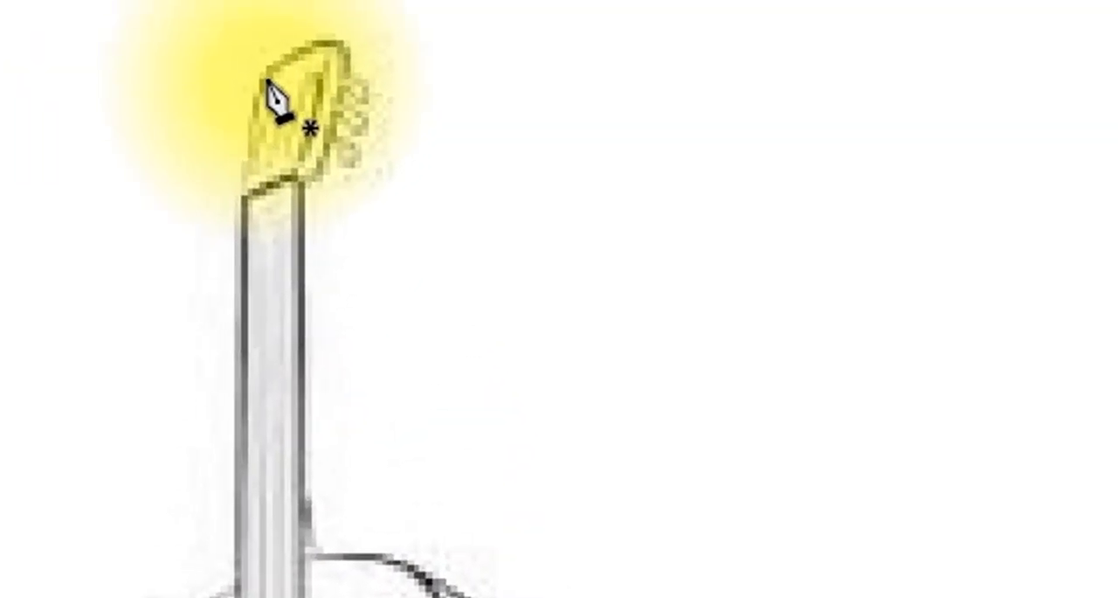
Step: Trace the headstock with the Pen tool from its upper-left corner over the rounded top and down its curved right side to the neck
left_click(421, 88)
left_click(465, 58)
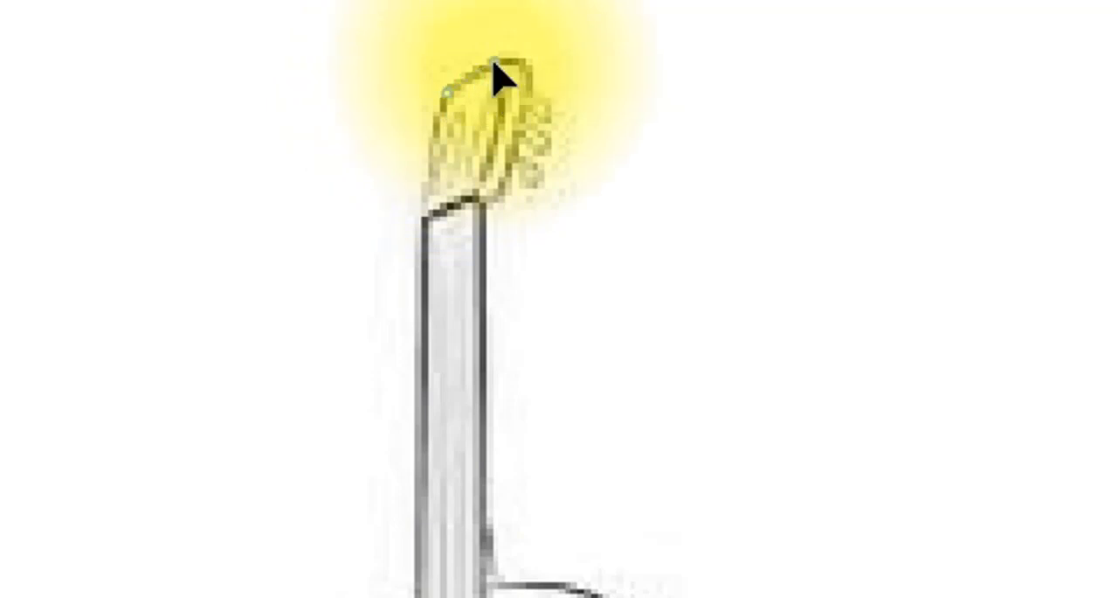
left_click(525, 64)
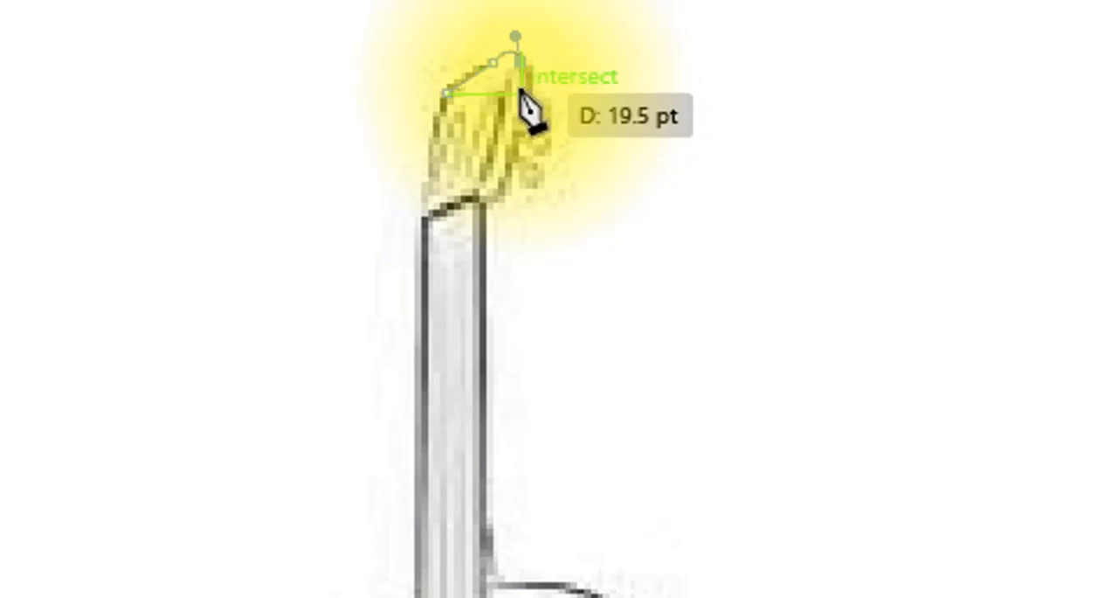
left_click(486, 202)
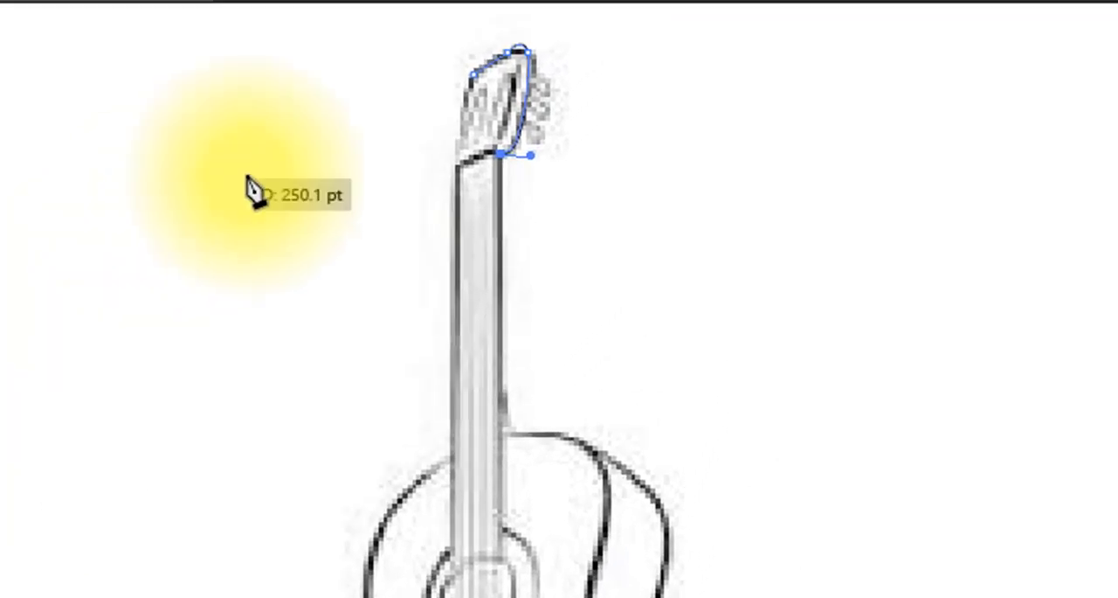
Step: Continue the path down the neck's right edge, along the body's top edge, and around the front face's right shoulder to just below the waist
left_click(500, 437)
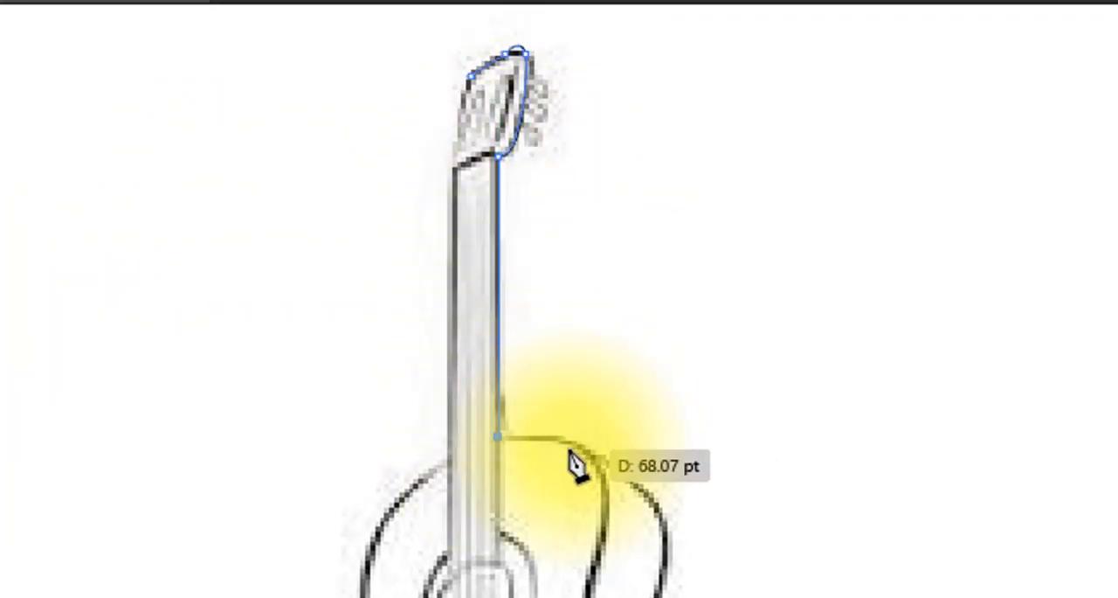
left_click(560, 437)
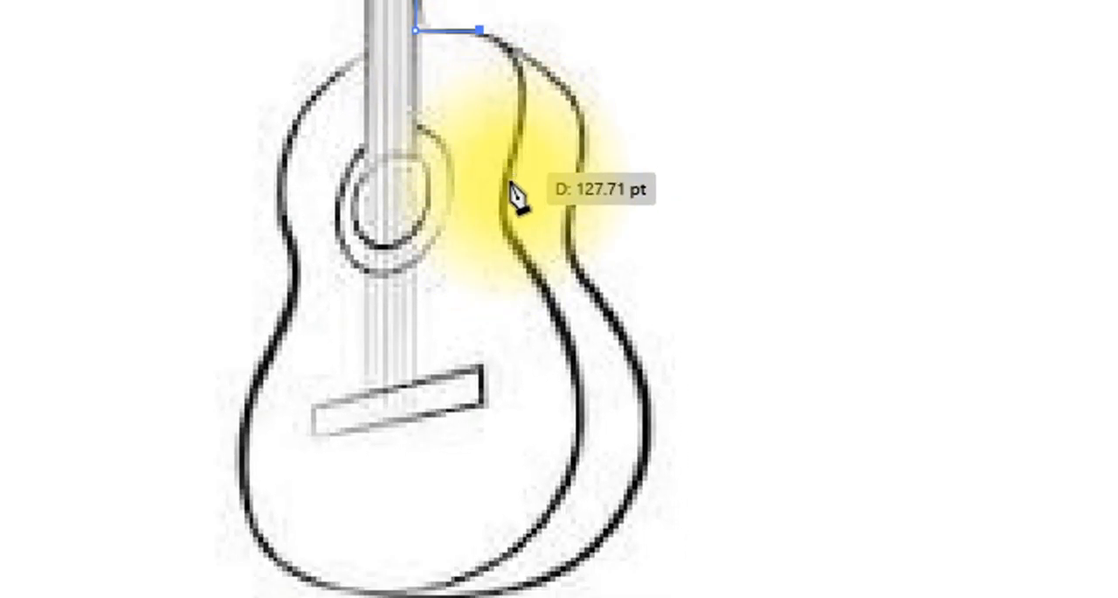
left_click_drag(506, 185, 444, 320)
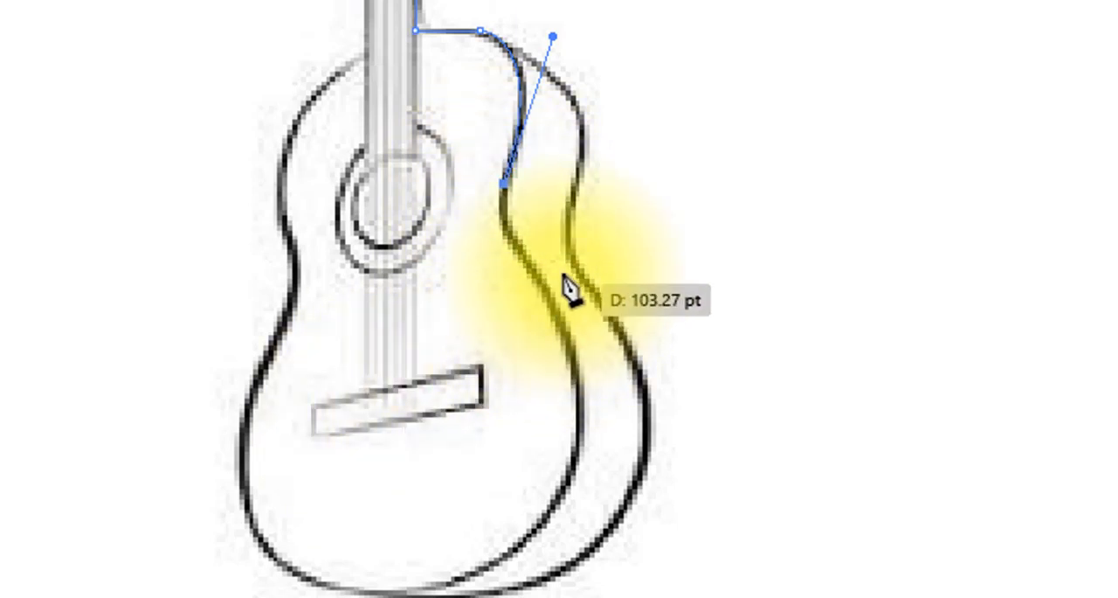
left_click_drag(529, 259, 568, 282)
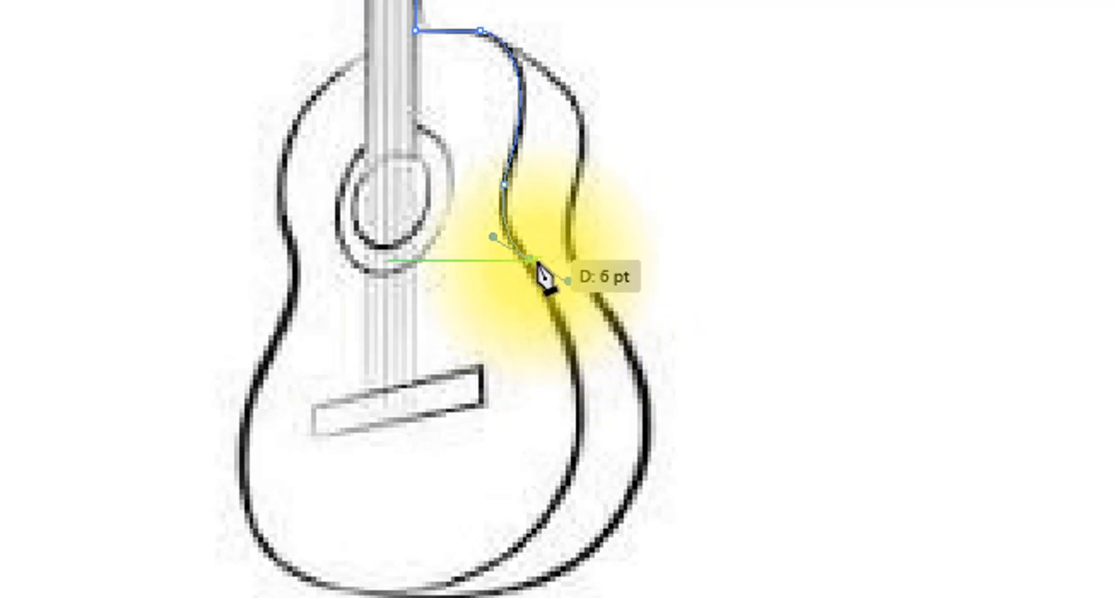